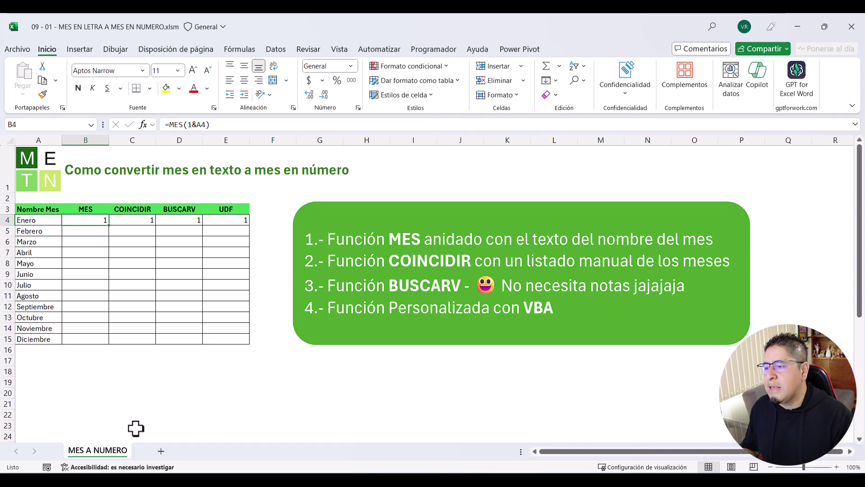
- Look over the existing Enero MES formula in B4 without editing it
key("Up")
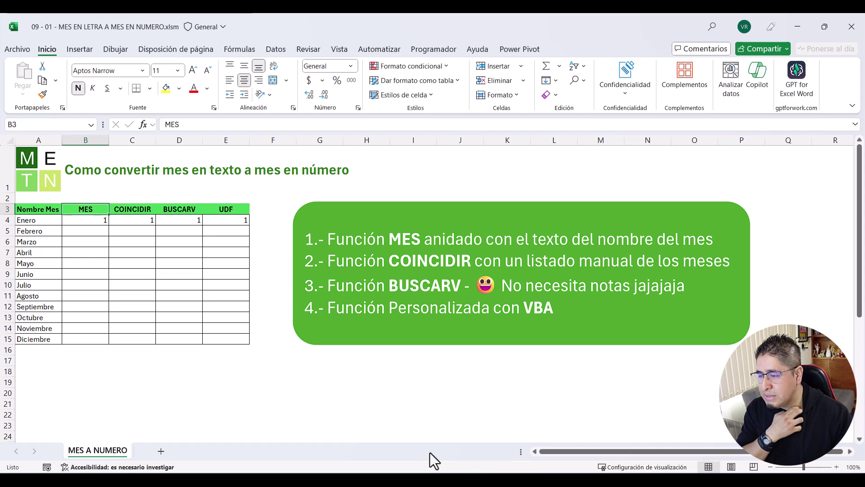
left_click(96, 221)
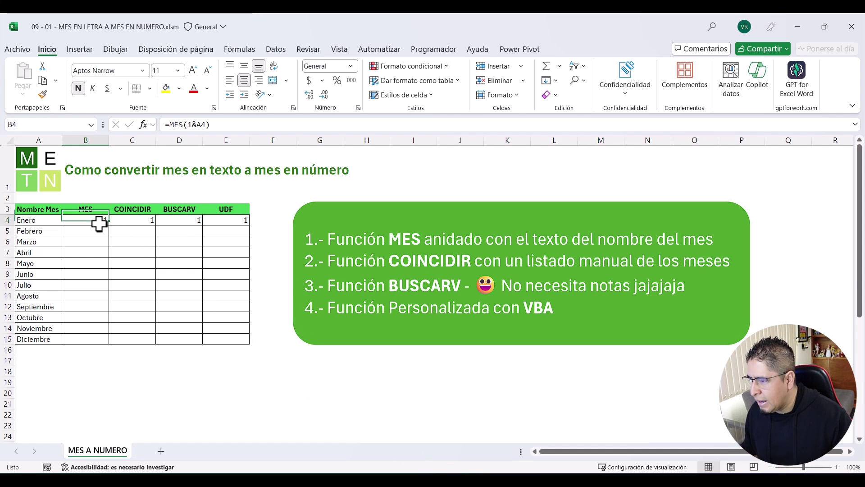
key("Return")
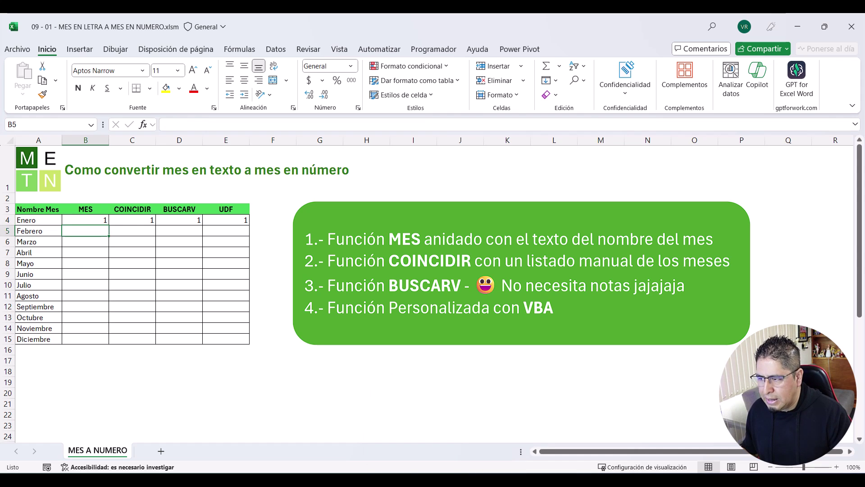
left_click(86, 220)
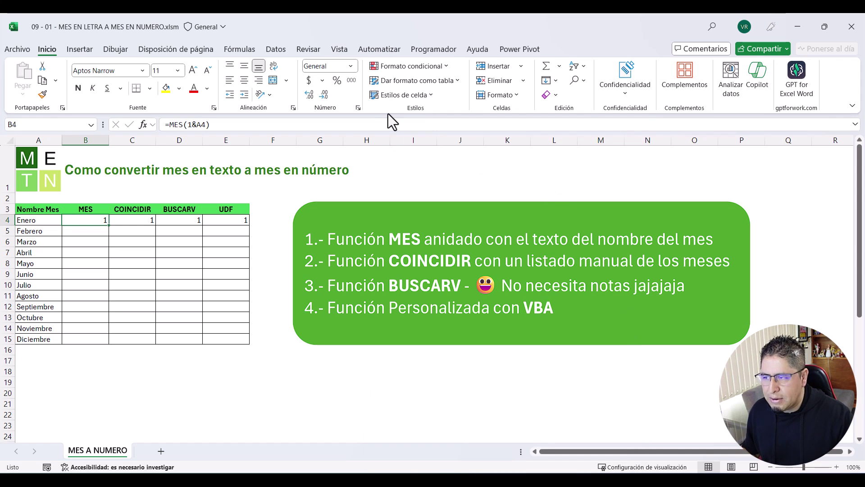
left_click(230, 124)
key("Escape")
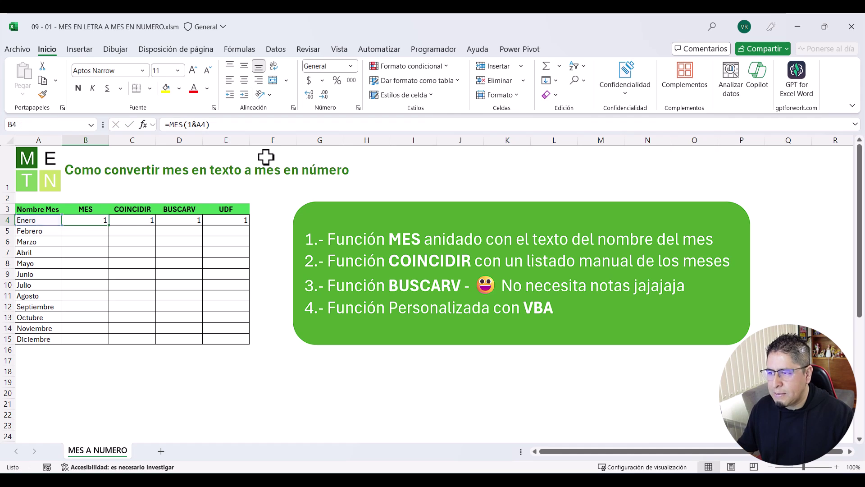
- Scroll the sheet back into view and show B4's MES formula in-cell, leaving it unchanged
scroll(236, 277, "up", 3, "ctrl")
scroll(240, 283, "up", 2, "ctrl")
scroll(241, 283, "up", 1, "ctrl")
scroll(237, 289, "up", 1)
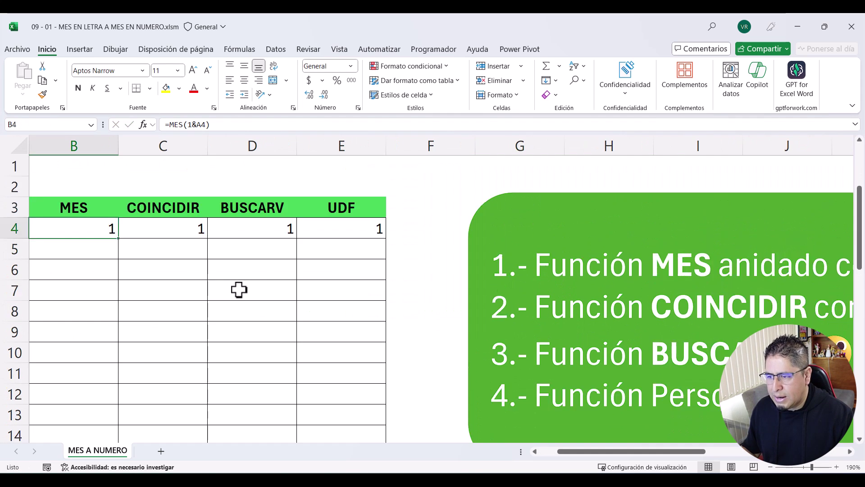
left_click_drag(564, 452, 520, 454)
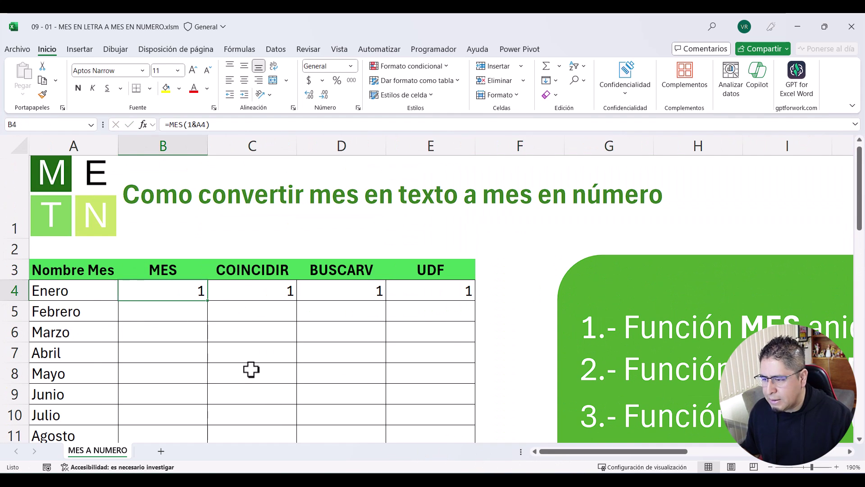
scroll(253, 365, "down", 2)
scroll(255, 361, "up", 2)
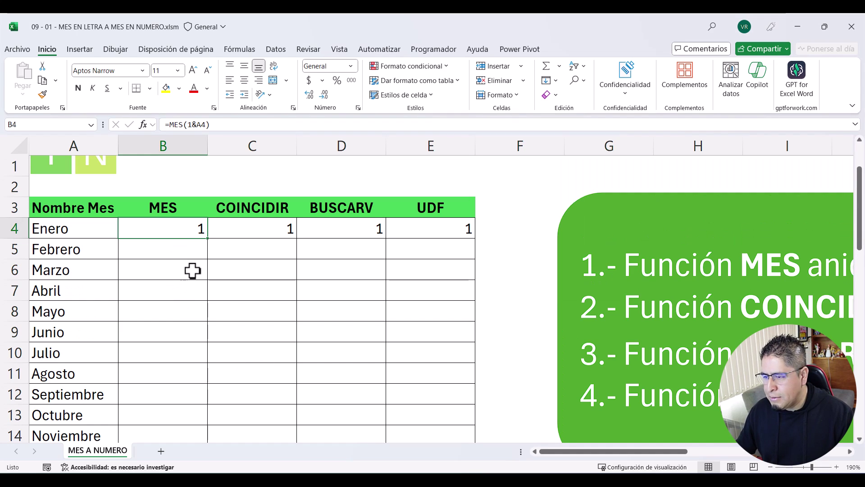
key("F2")
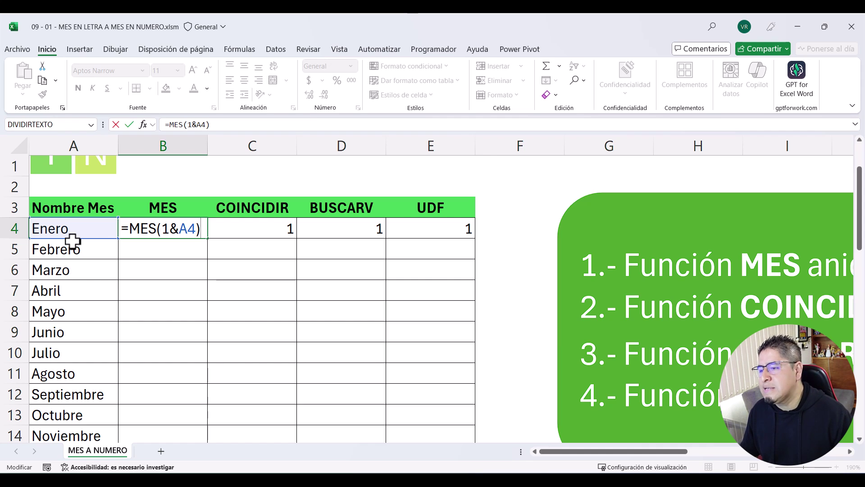
key("ctrl+Return")
- Start an entry in the Febrero cell B5, cancel it, and reselect B5
left_click(172, 256)
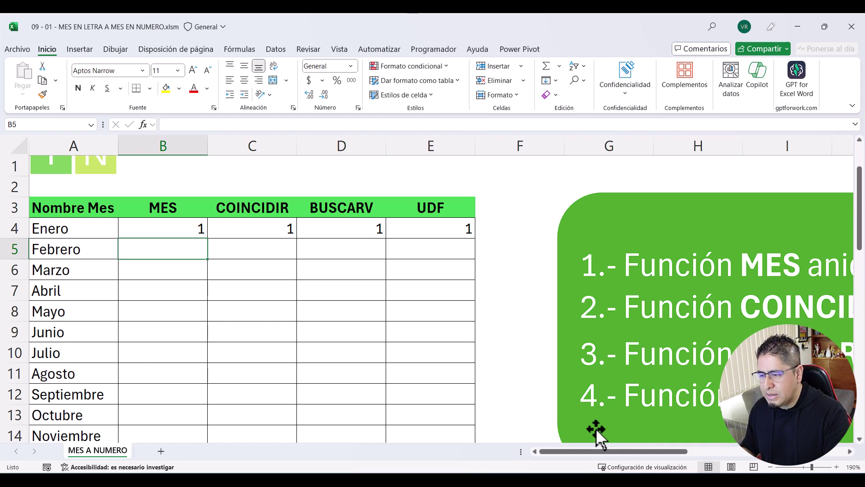
type("=")
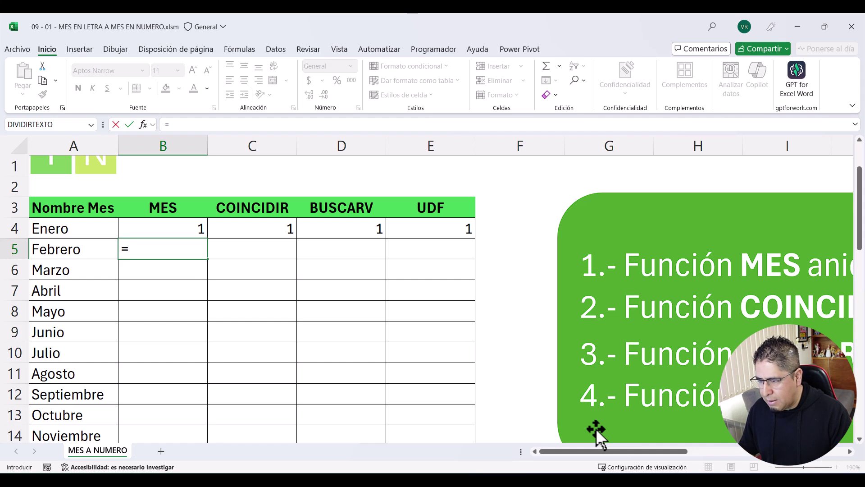
key("Escape")
key("Up")
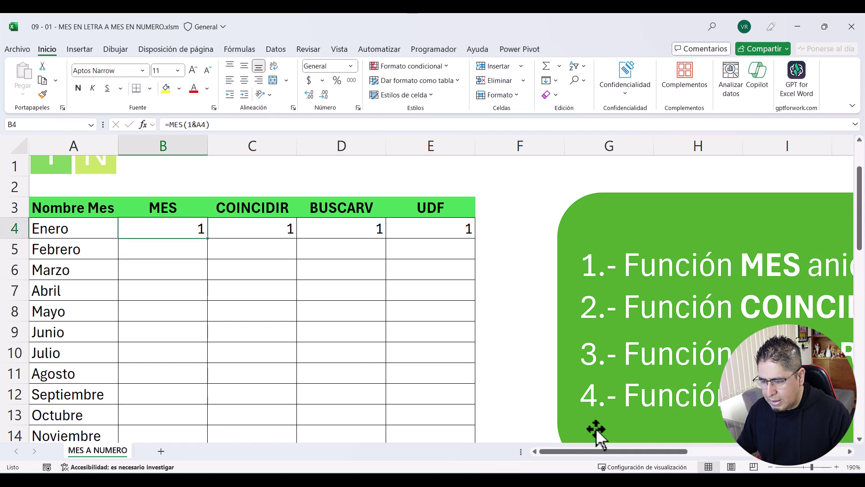
key("Down")
- Enter =MES(1&A5) in B5 for Febrero
type("=mes")
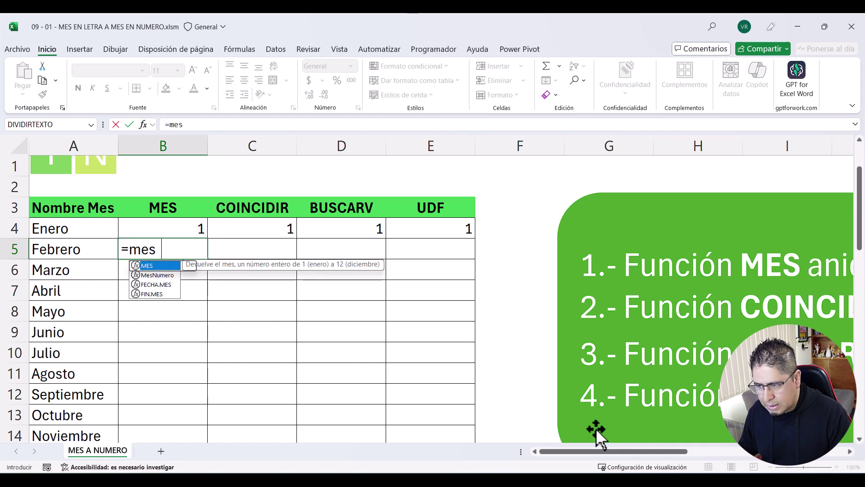
key("Tab")
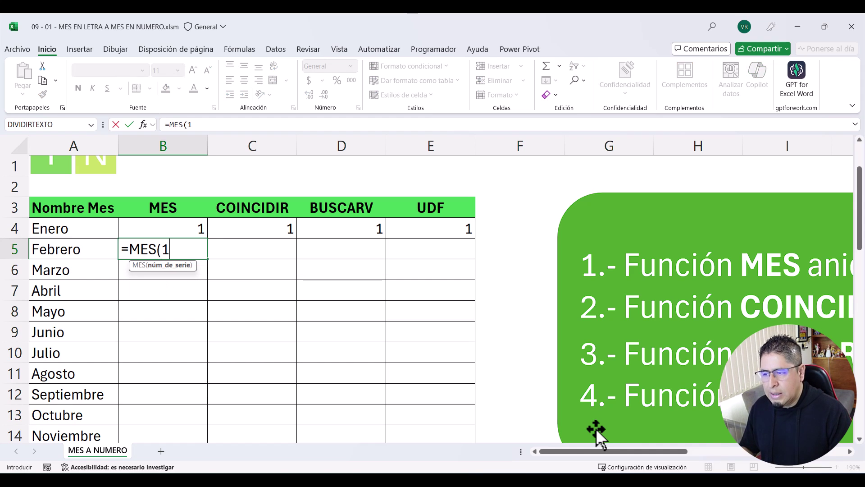
key("BackSpace")
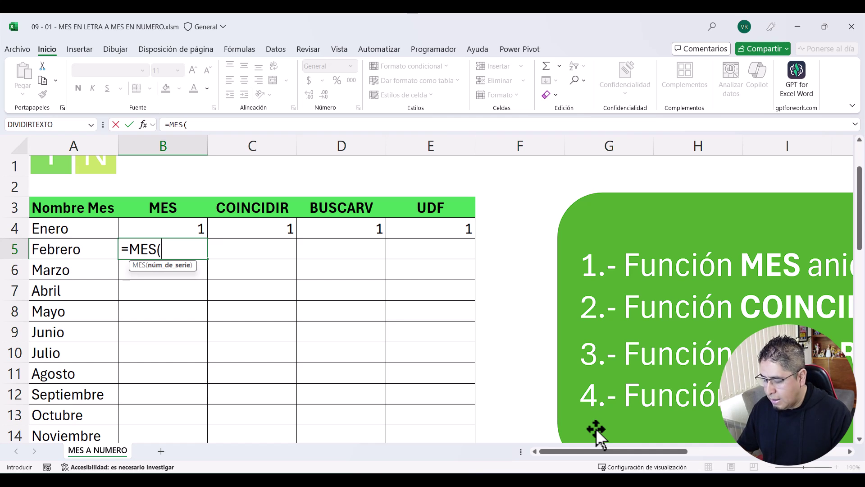
type("1&")
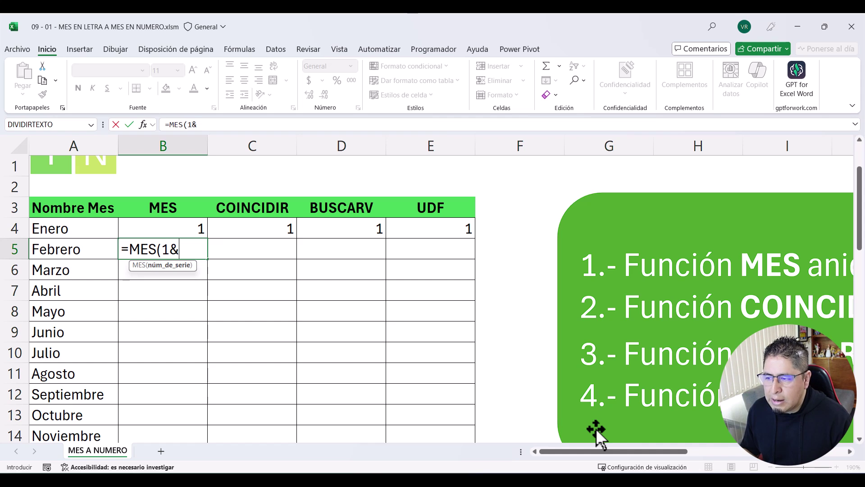
key("Left")
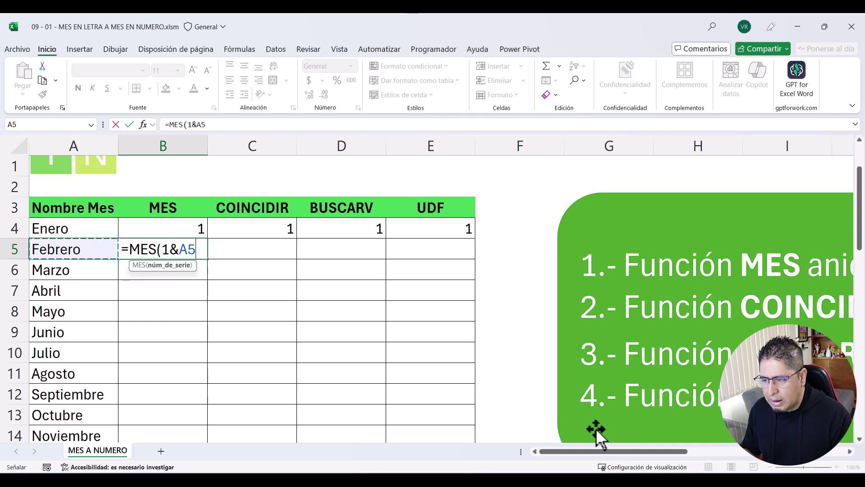
type(")")
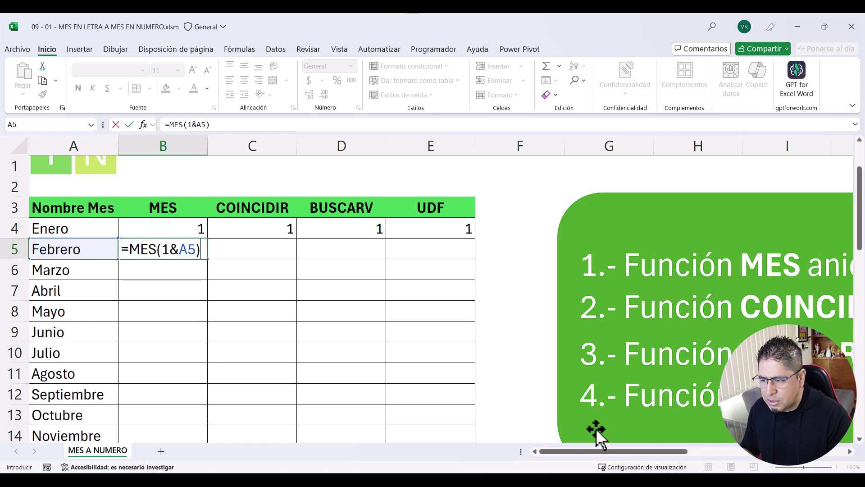
key("Return")
- Copy the B5 formula and paste it down through B15 for Diciembre
key("Up")
key("ctrl+c")
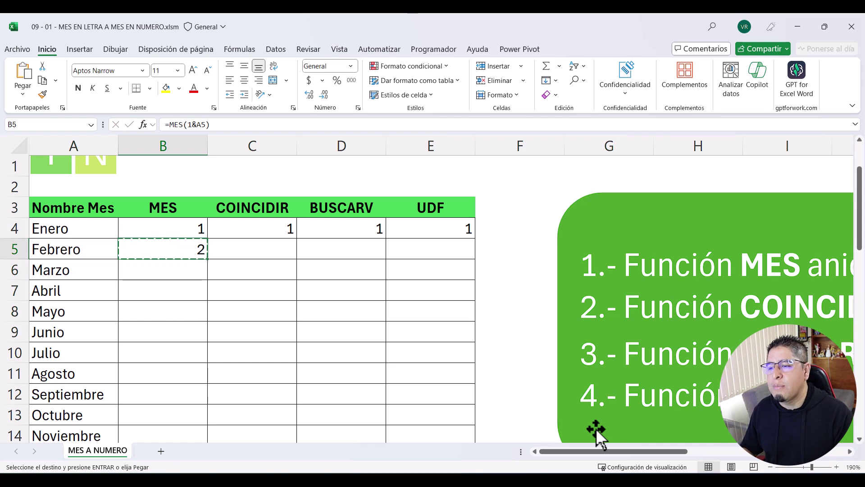
key("shift+Down")
key("shift+Down")
key("shift+Down")
key("shift+Down")
key("shift+Down")
key("shift+Down")
key("shift+Down")
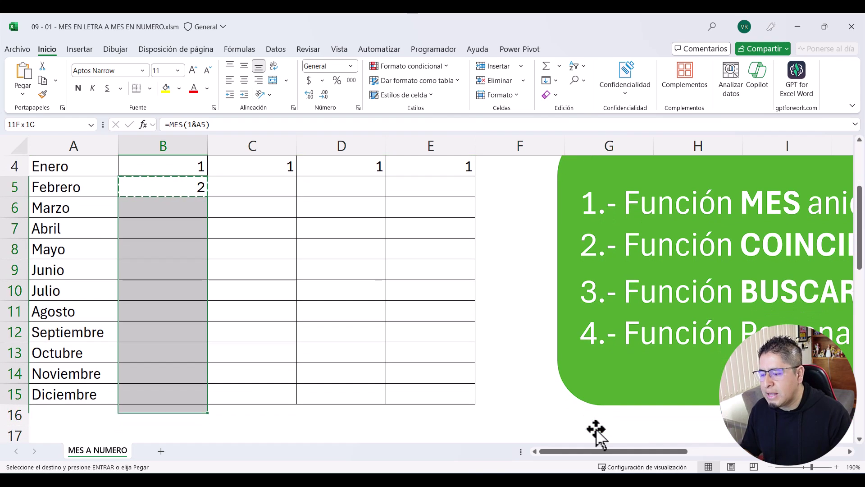
key("Return")
- Verify the MES results for Febrero through Junio, including =MES(1&A9), then return to the header
key("Up")
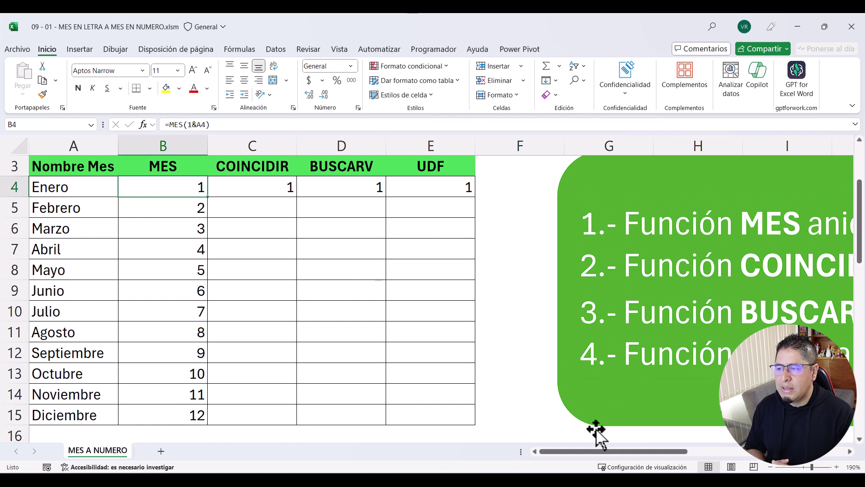
key("Down")
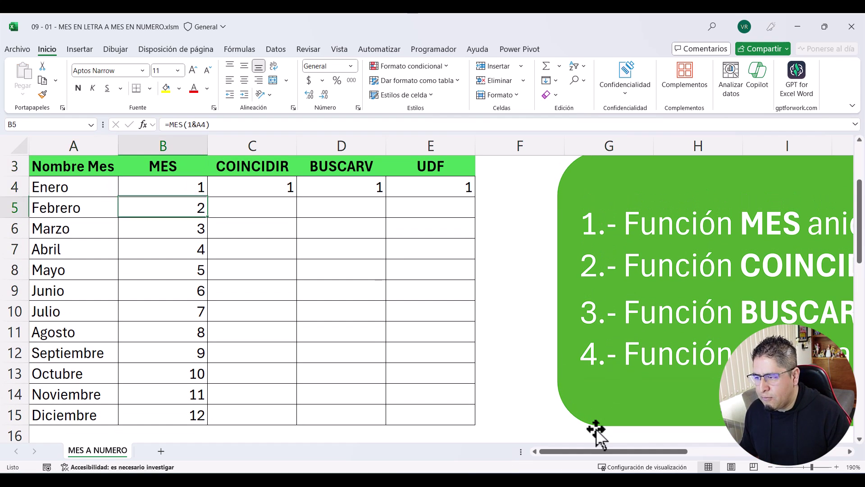
key("Left")
key("Down")
key("Right")
key("Down")
key("Left")
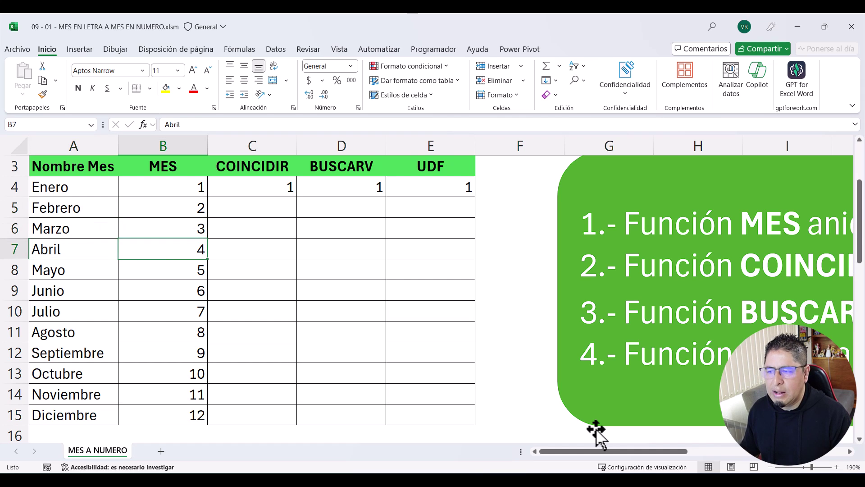
key("Right")
key("Left")
key("Down")
key("Right")
key("Down")
key("Left")
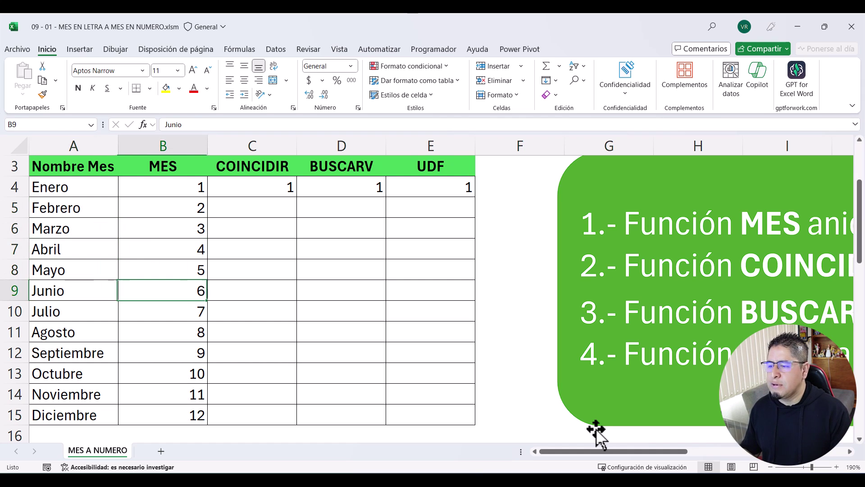
key("Right")
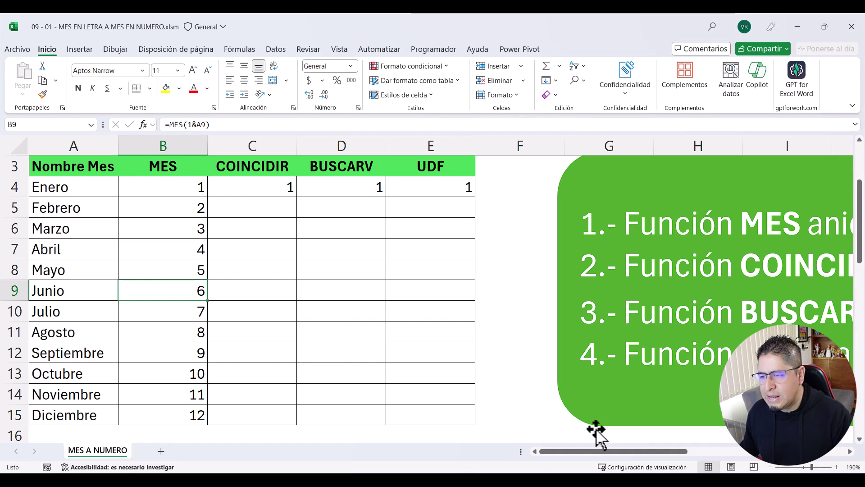
key("ctrl+Up")
key("Down")
key("Up")
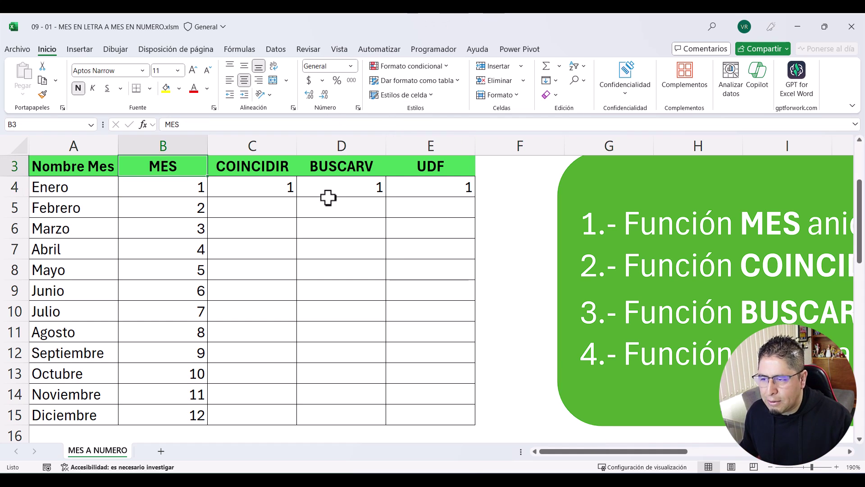
- Inspect the Enero COINCIDIR formula in C4, highlighting its month-name list, and commit it
left_click(275, 183)
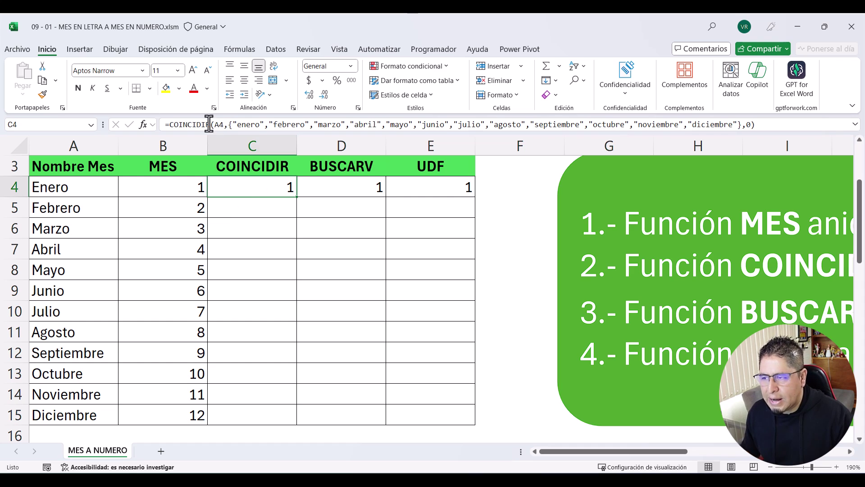
double_click(270, 192)
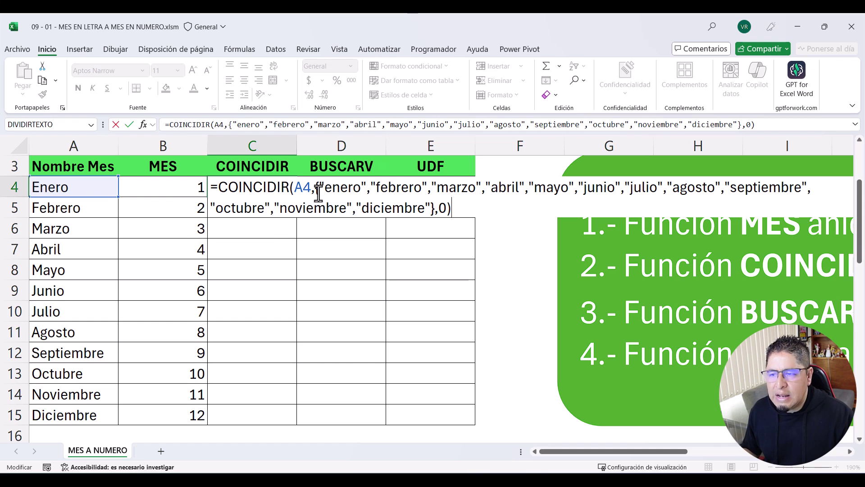
left_click_drag(320, 192, 370, 193)
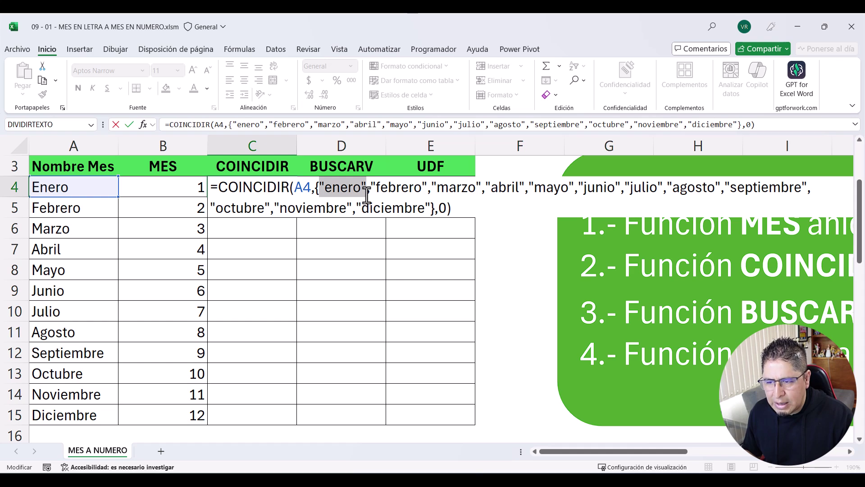
left_click_drag(367, 195, 363, 198)
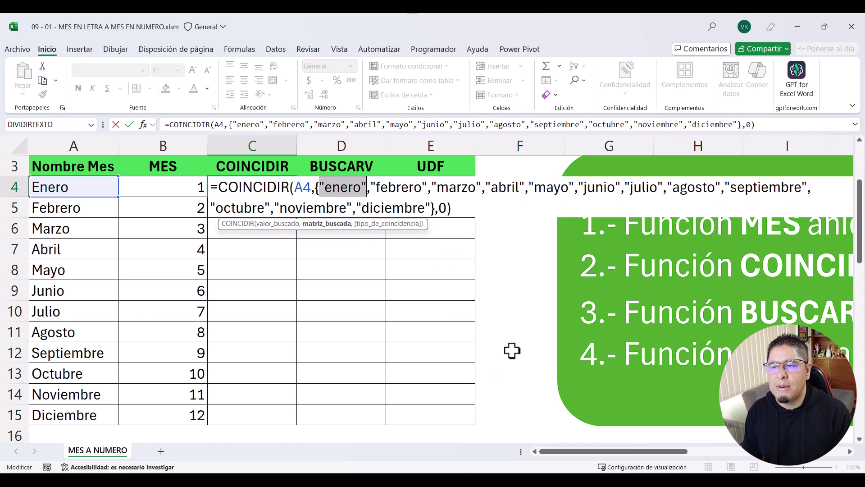
left_click(317, 187)
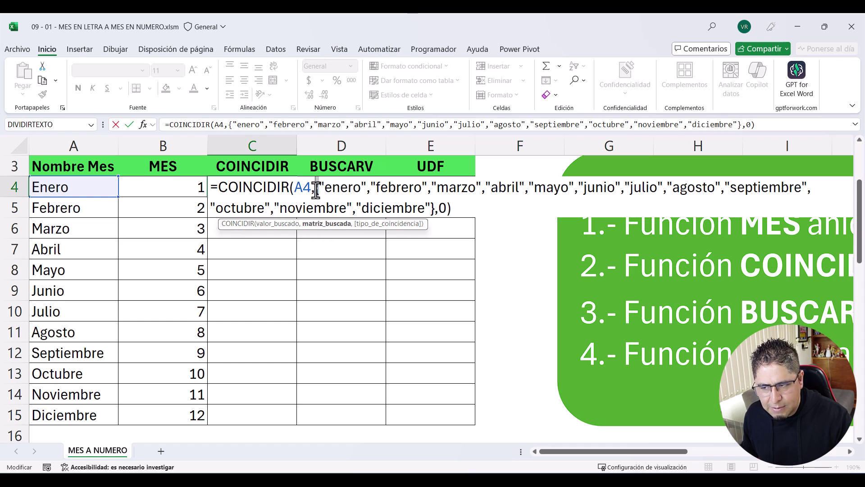
left_click(431, 209)
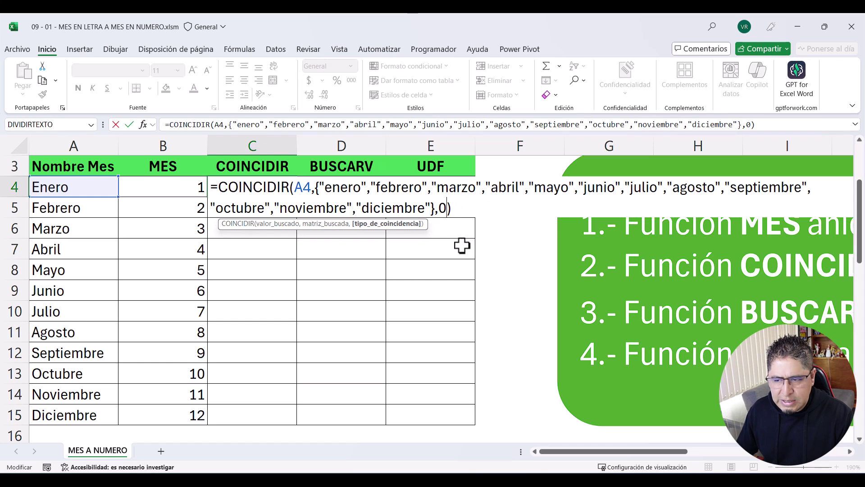
key("Return")
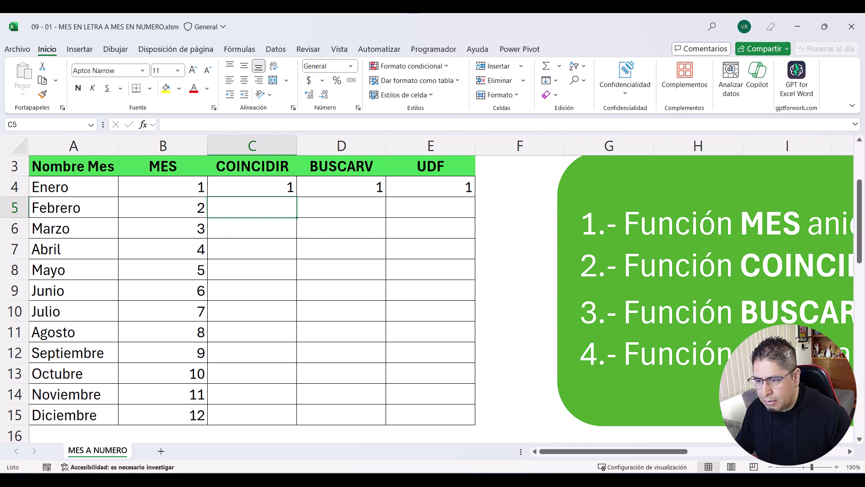
- Recheck the Febrero MES formula and C4's month list unchanged, then select cell C5
key("Left")
key("F2")
key("Escape")
key("Right")
key("F2")
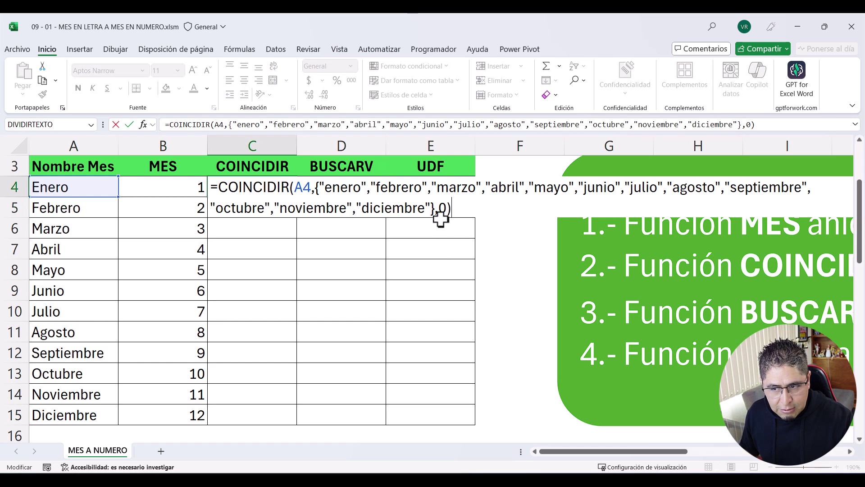
left_click_drag(434, 208, 315, 187)
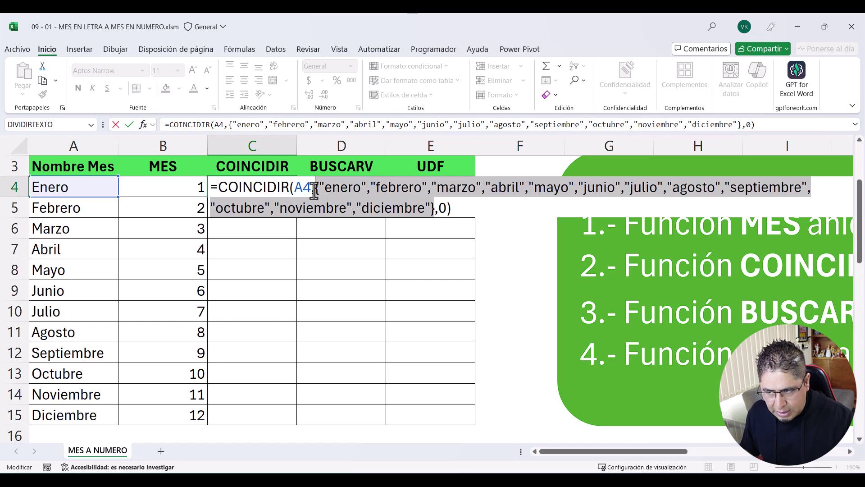
key("Escape")
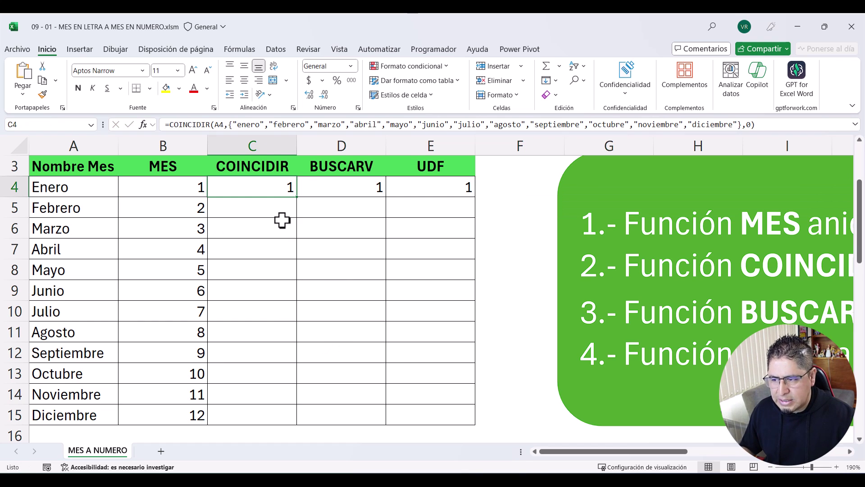
left_click(283, 221)
left_click(260, 206)
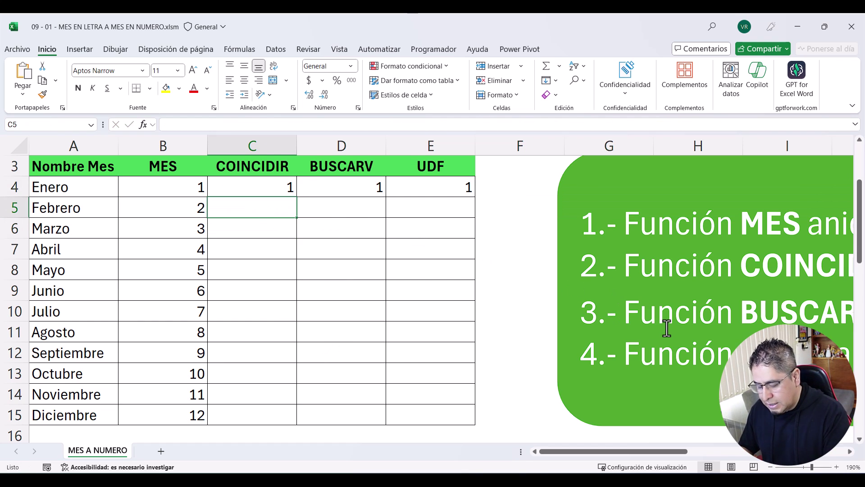
- Enter =COINCIDIR(A5,{twelve month names},0) in C5 for Febrero
type("=")
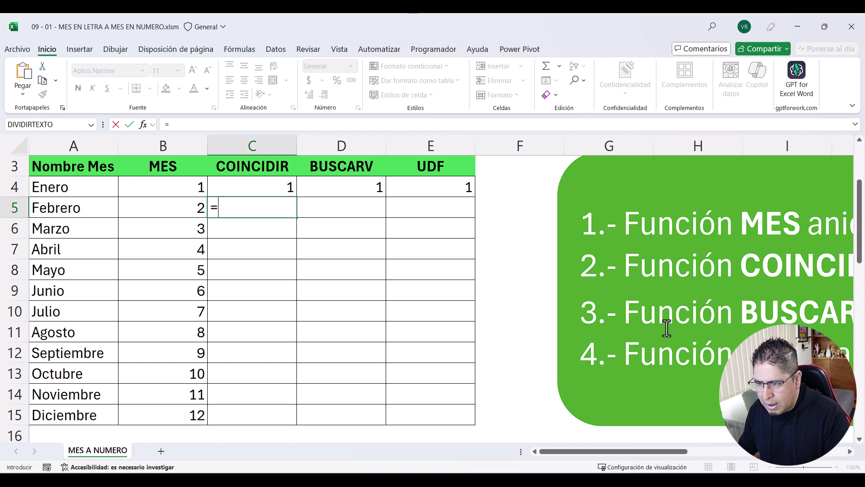
type("coin")
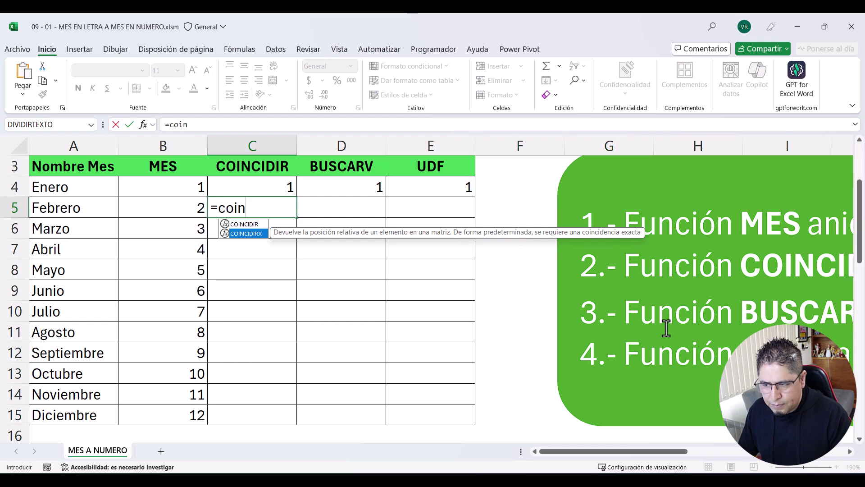
key("Tab")
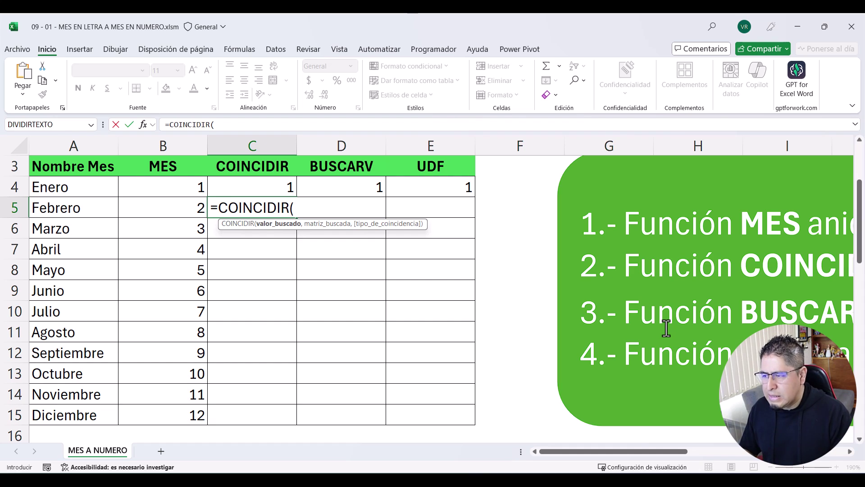
key("Left")
key("Left")
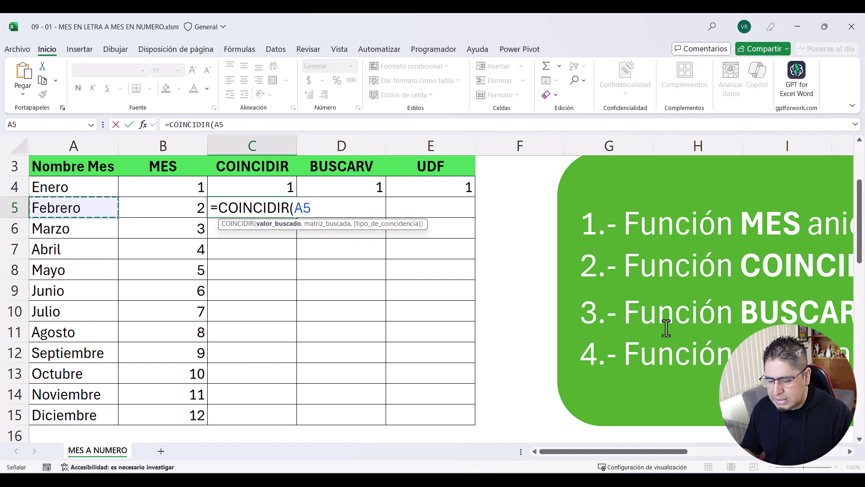
type(",")
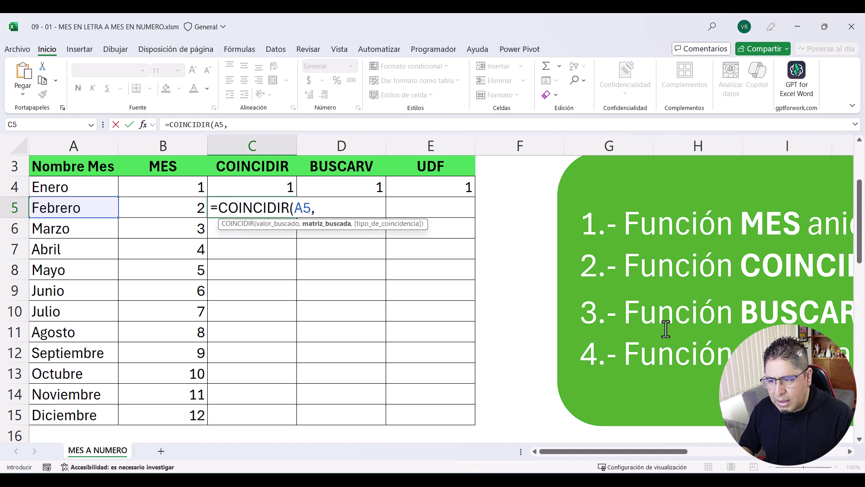
key("ctrl+v")
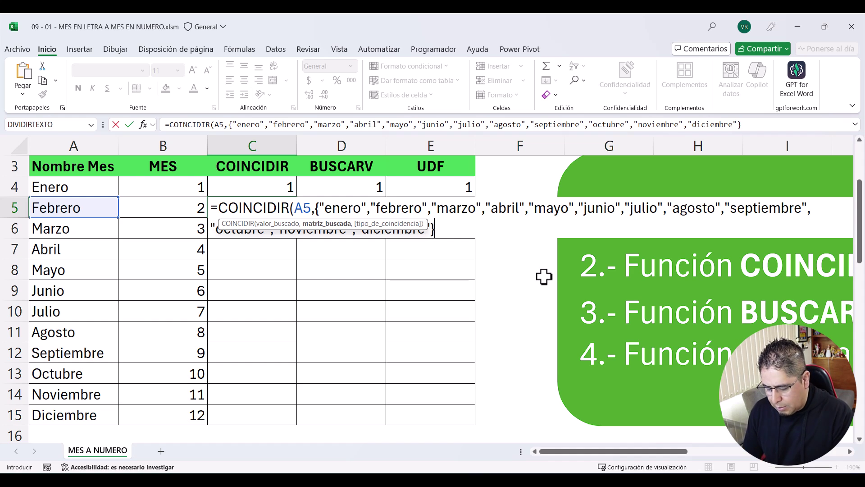
type(",")
key("Down")
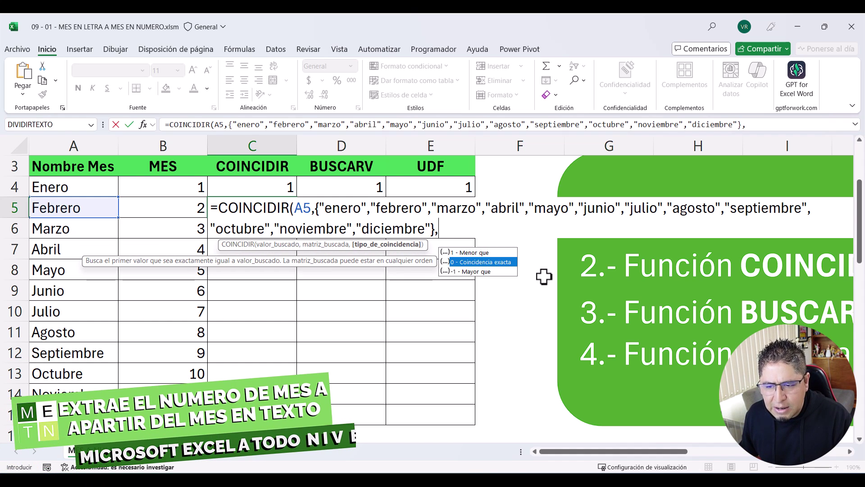
type("0")
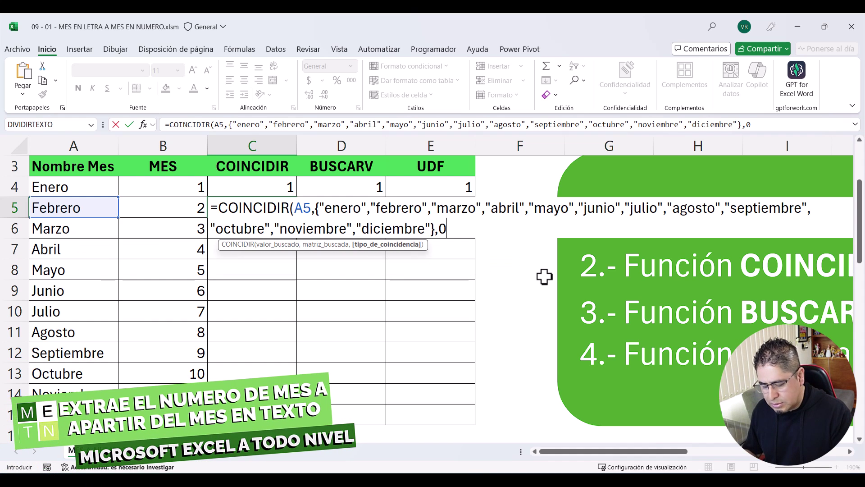
type(")")
key("Return")
- Copy C5 down the COINCIDIR column through Diciembre, then select the Enero formula for review
key("Up")
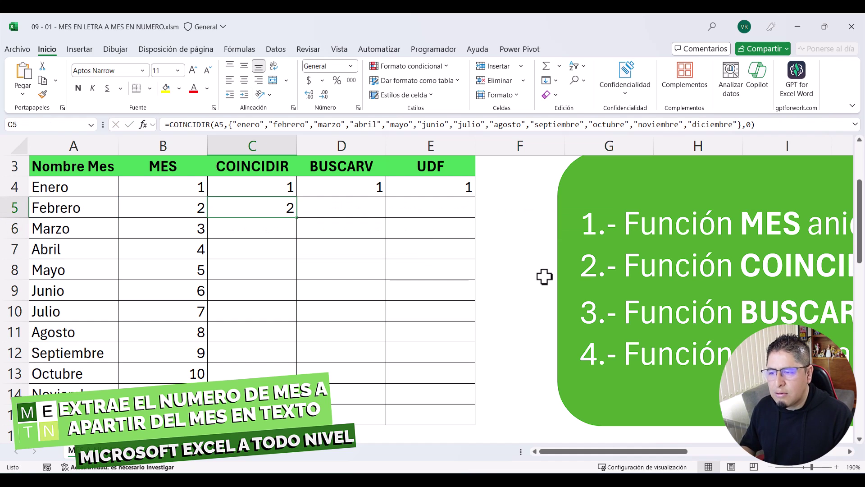
key("ctrl+c")
key("Down")
key("shift+Down")
key("ctrl+shift+Down")
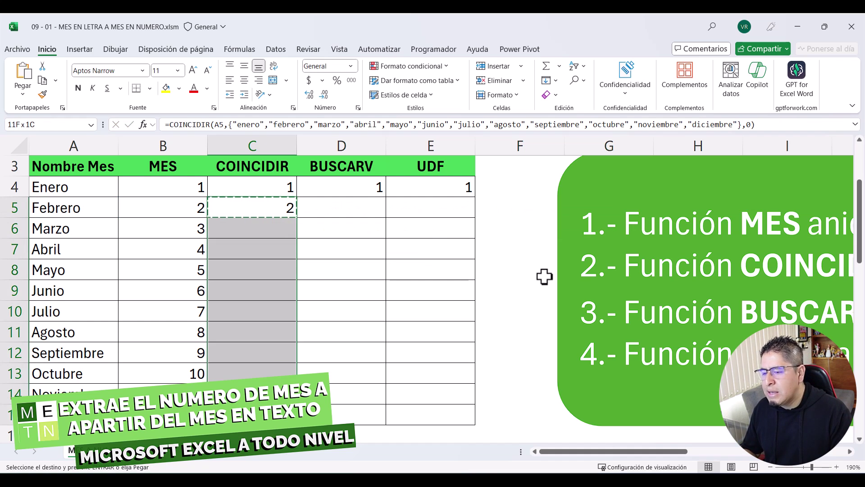
key("Return")
key("shift+BackSpace")
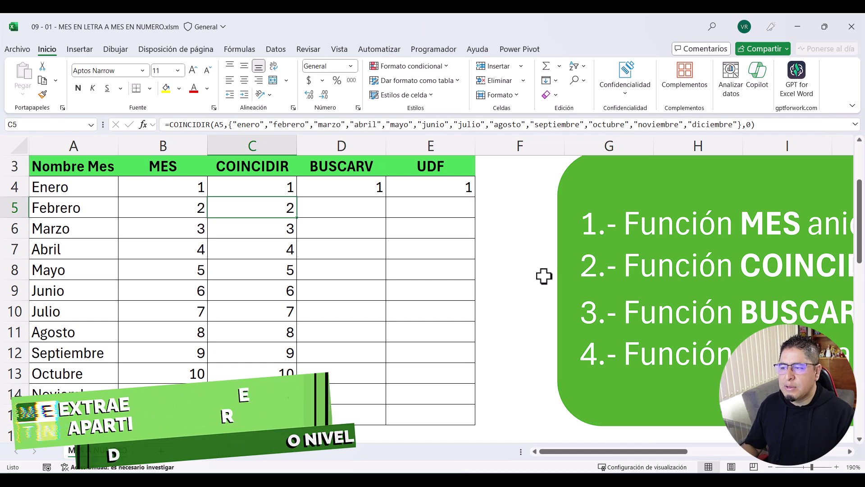
mouse_move(81, 191)
left_mouse_down()
mouse_move(66, 252)
mouse_move(63, 187)
left_mouse_up()
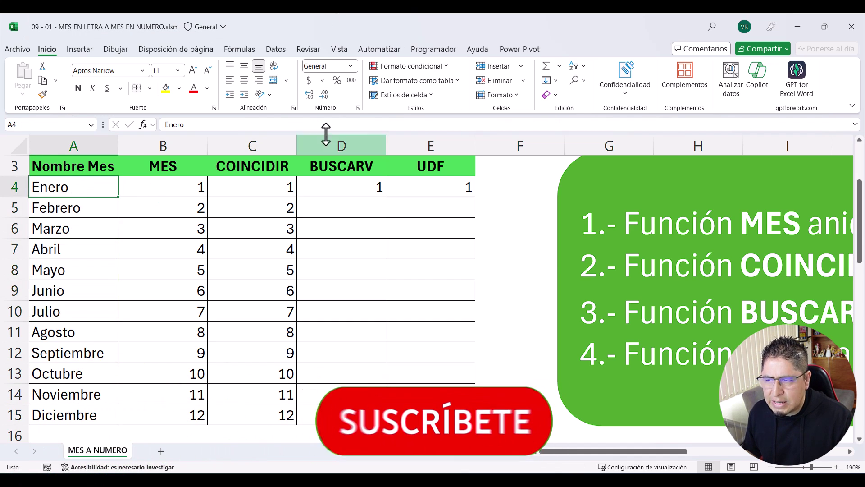
left_click(243, 192)
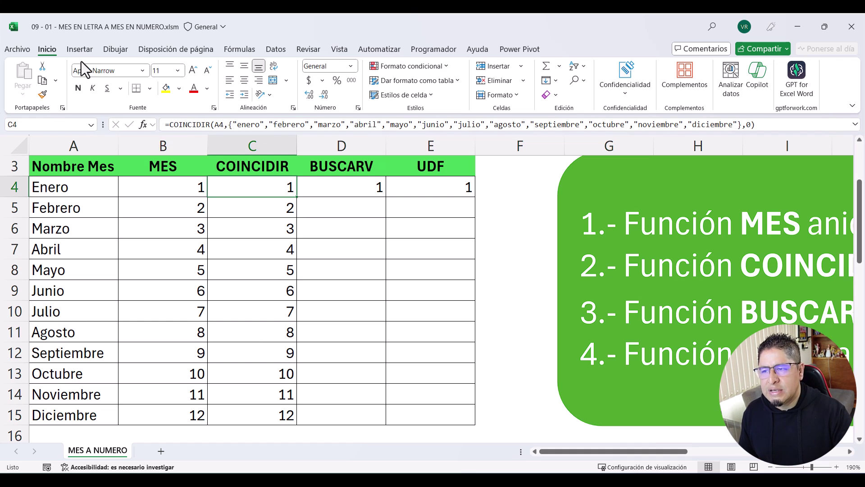
left_click_drag(317, 124, 370, 124)
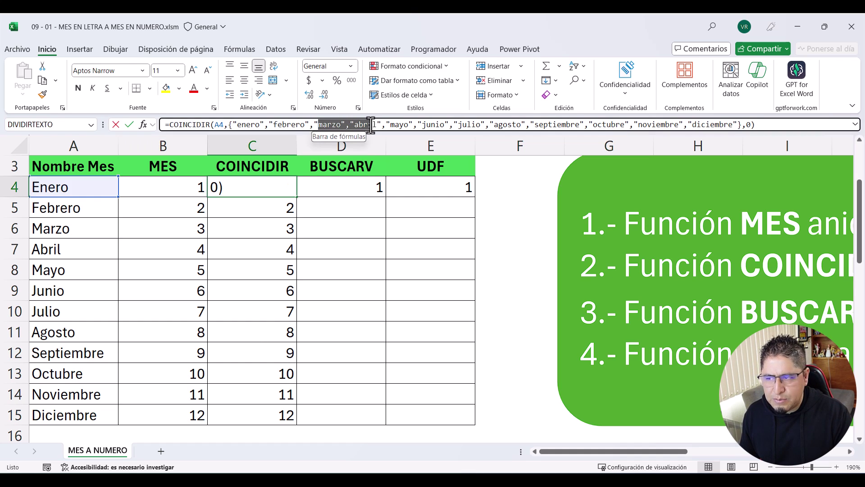
key("Escape")
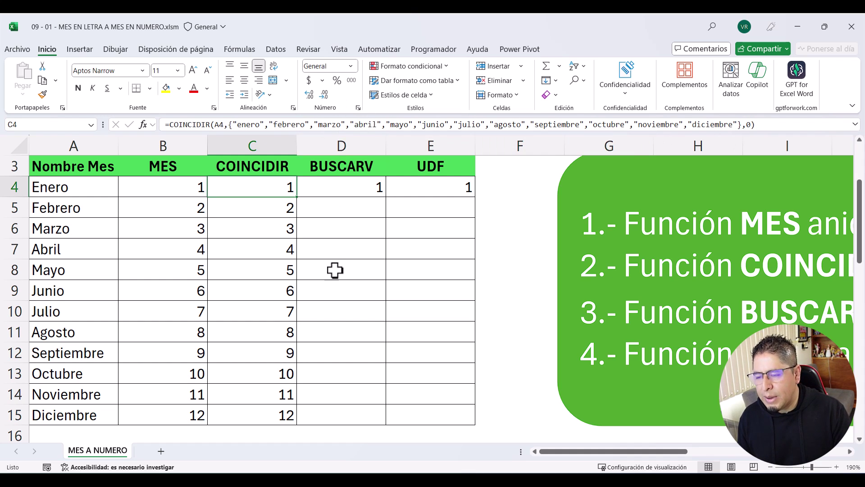
left_click(355, 208)
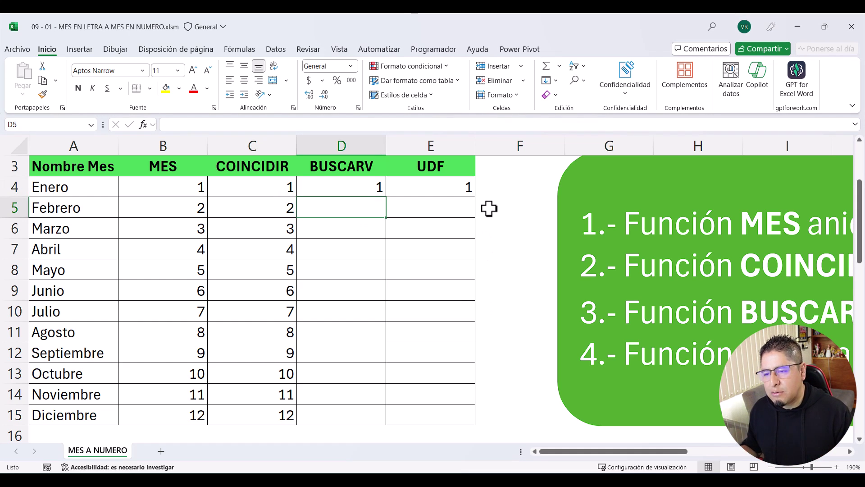
scroll(301, 328, "down", 9)
scroll(303, 247, "up", 5)
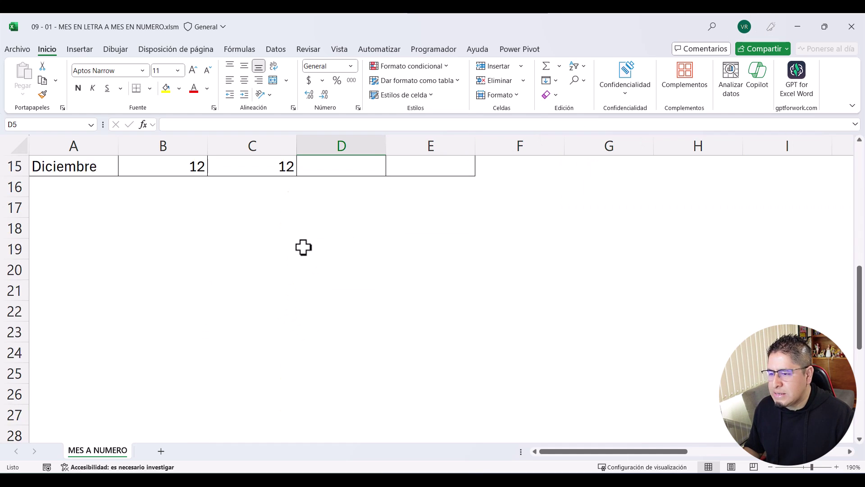
scroll(303, 247, "up", 5)
scroll(125, 282, "down", 1)
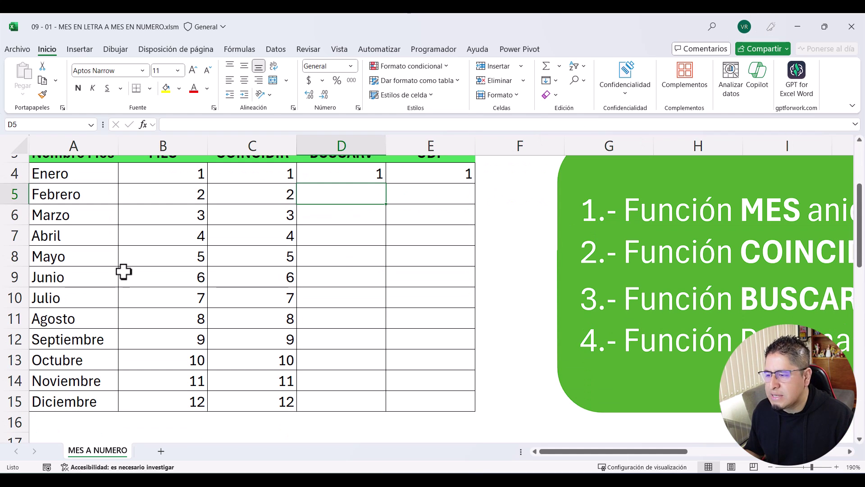
scroll(230, 228, "up", 2)
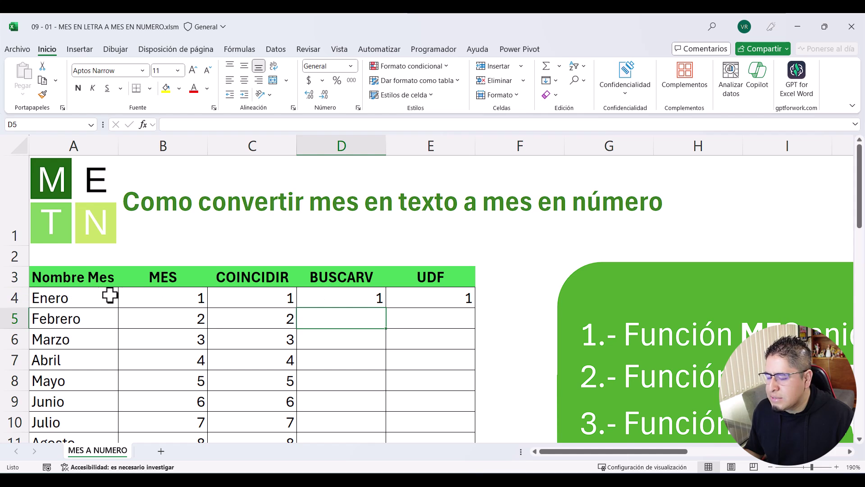
scroll(110, 296, "down", 2)
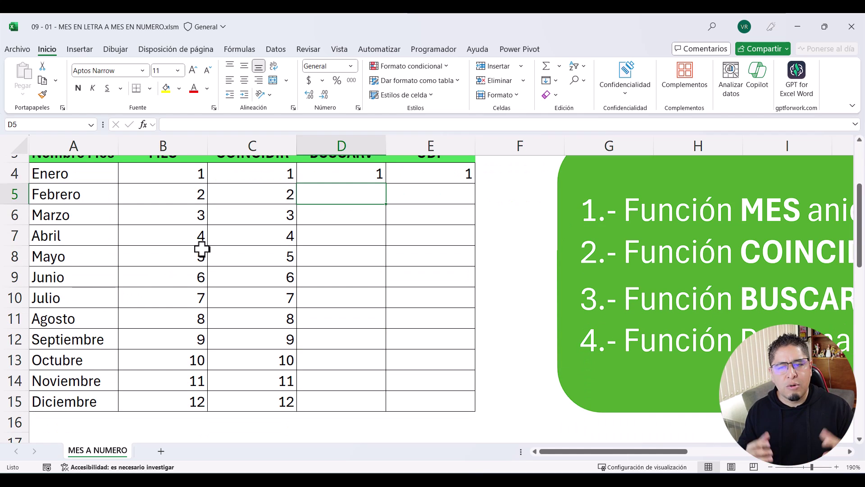
scroll(352, 249, "down", 2)
scroll(378, 222, "up", 2)
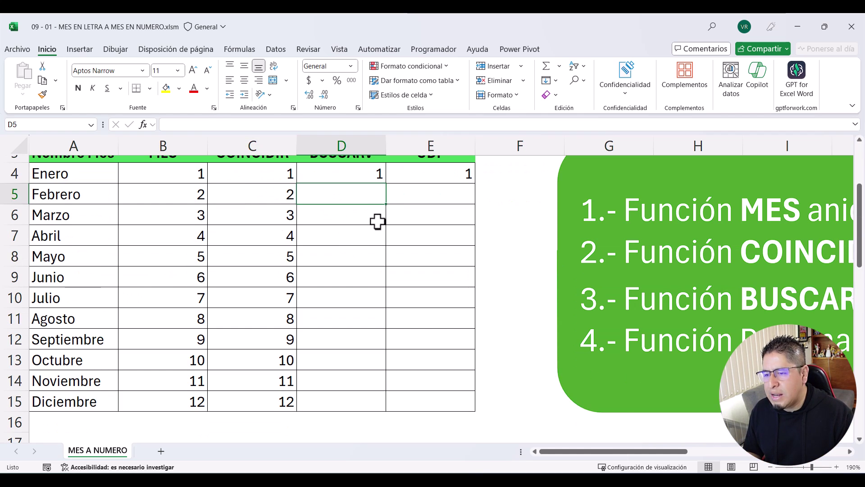
- Enter =BUSCARV(A5,Tabla1,2,FALSO) in D5 for an exact-match lookup of Febrero
type("=")
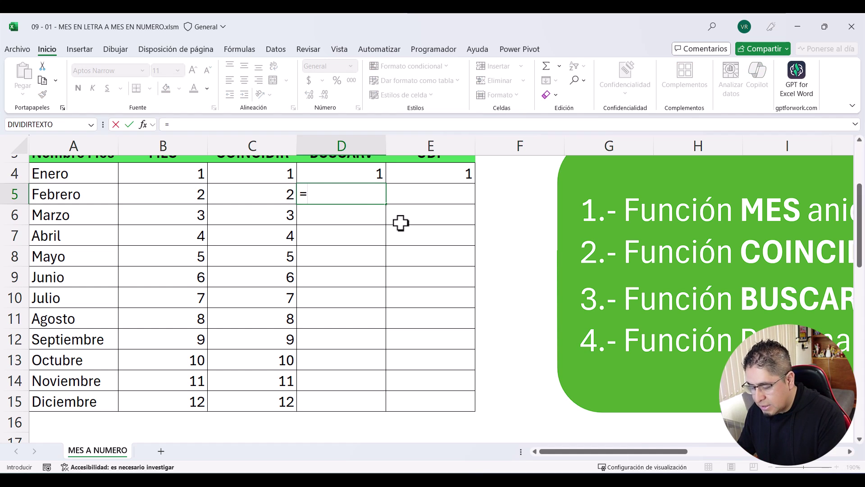
type("bus")
key("Down")
key("Tab")
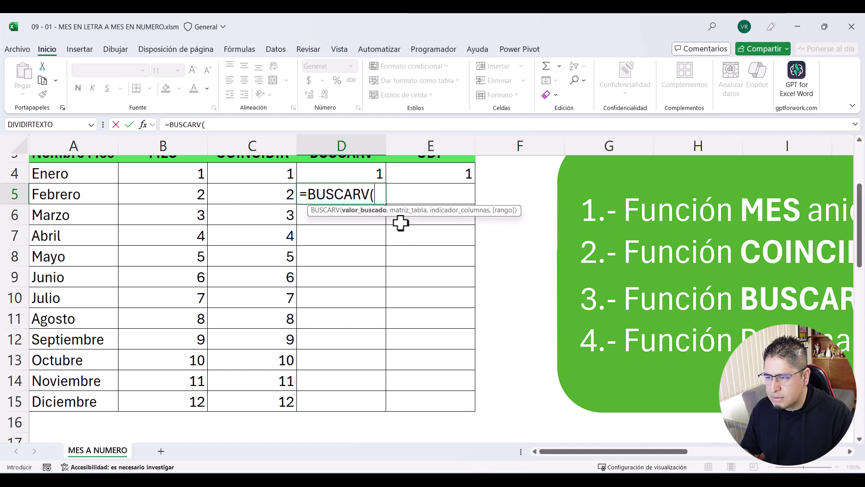
key("Left")
key("Left")
key("Left")
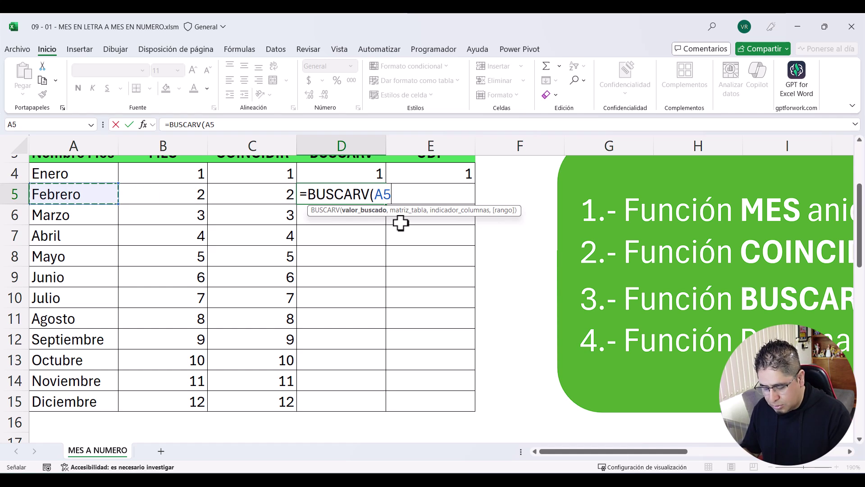
type(",")
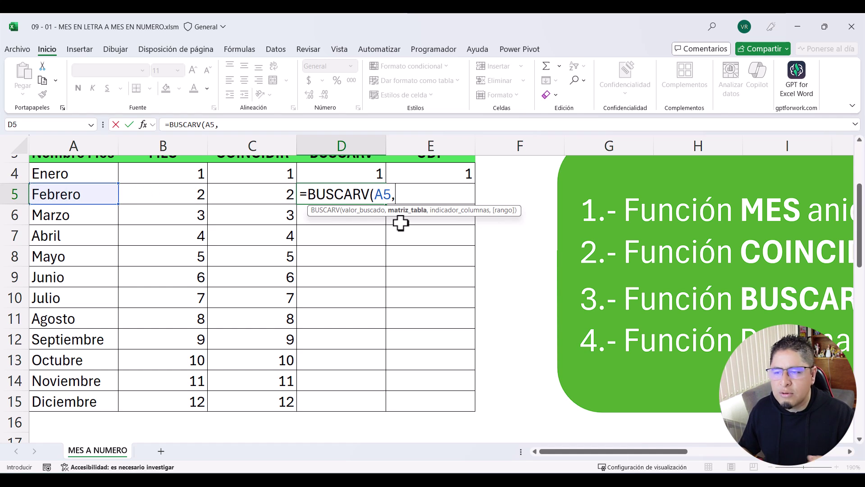
scroll(361, 243, "down", 3)
scroll(270, 288, "down", 3)
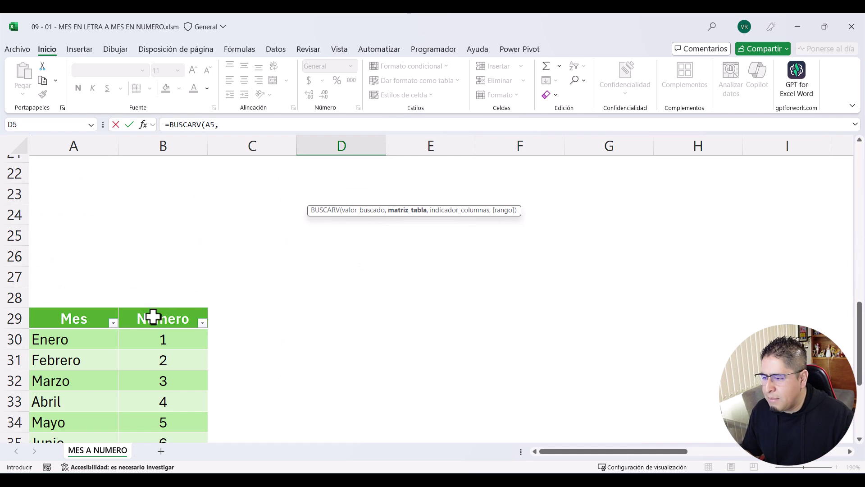
mouse_move(71, 340)
left_mouse_down()
mouse_move(150, 424)
mouse_move(159, 415)
left_mouse_up()
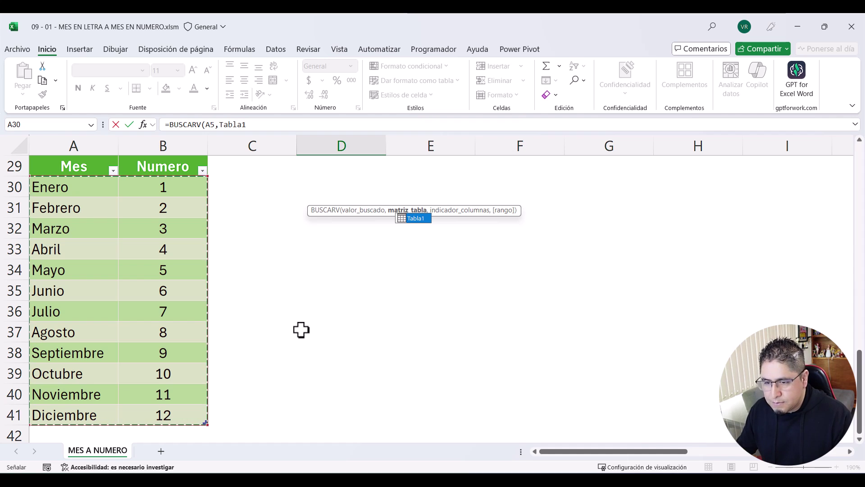
scroll(343, 284, "up", 10)
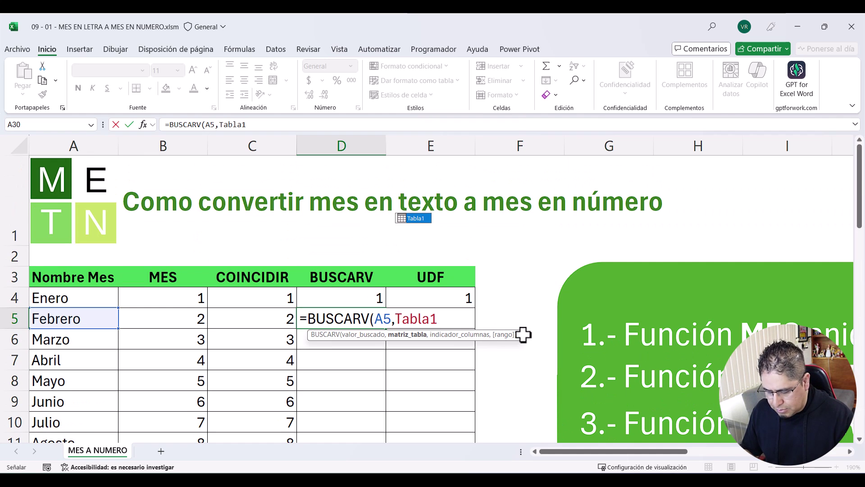
type(",2")
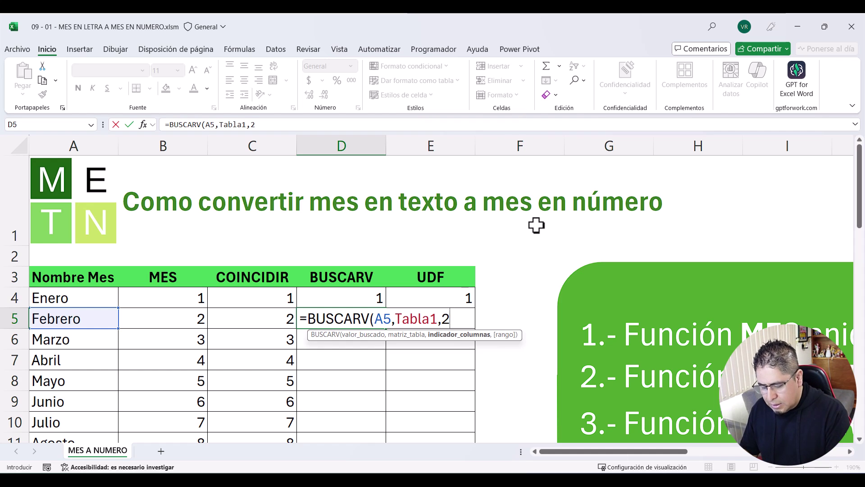
type(",")
key("Down")
key("Tab")
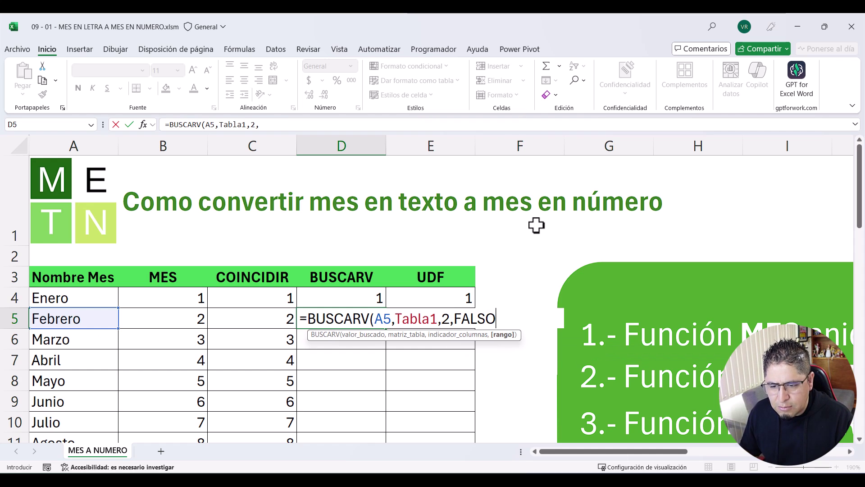
type(")")
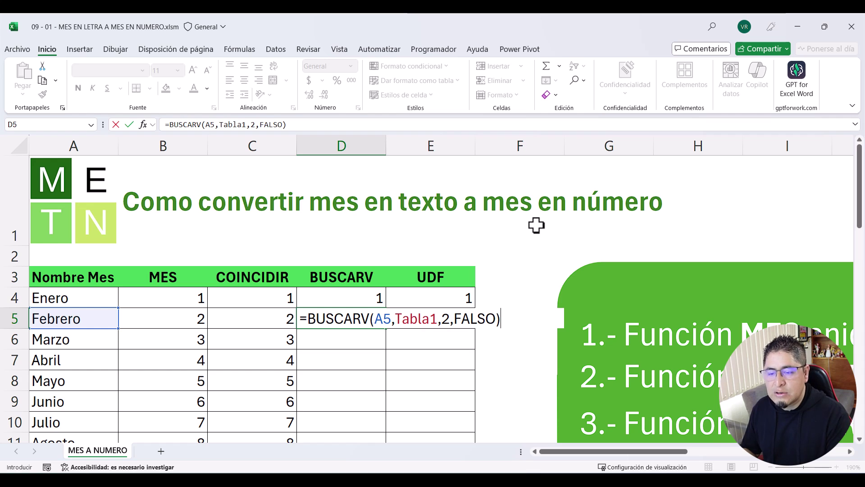
key("Return")
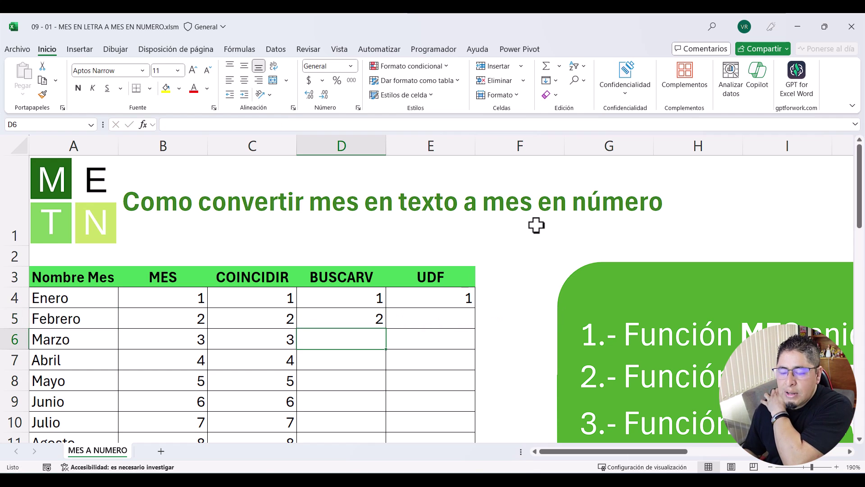
- Copy D5 and paste it into D6:D15, returning to the BUSCARV header
key("Up")
key("ctrl+c")
key("shift+Down")
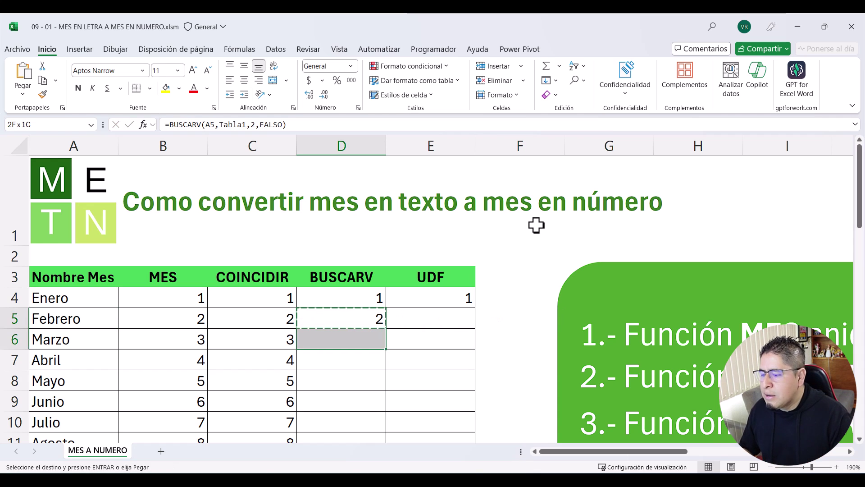
key("shift+Down")
key("shift+Down")
key("shift+Down")
key("shift+Down")
key("shift+Up")
key("Return")
key("Up")
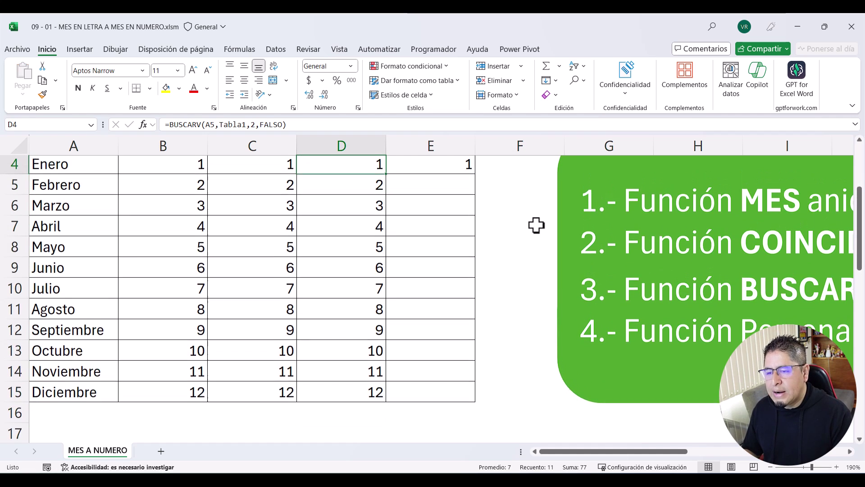
key("Up")
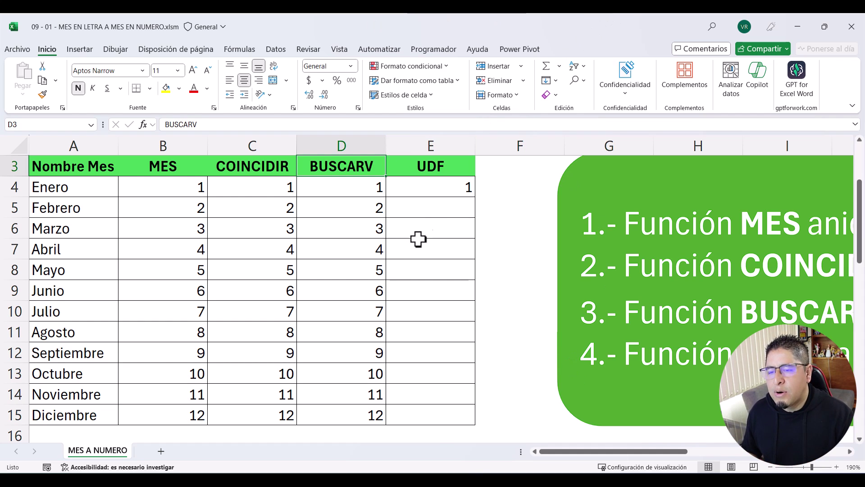
left_click(420, 189)
left_click(425, 239)
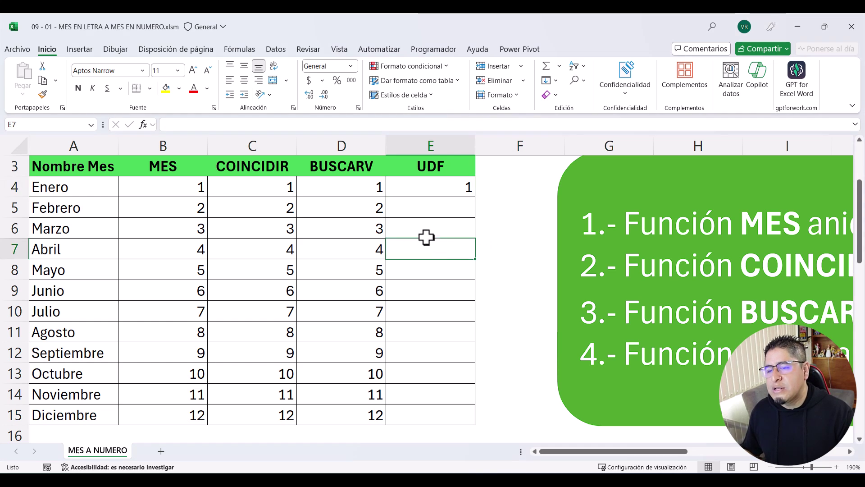
left_click(417, 205)
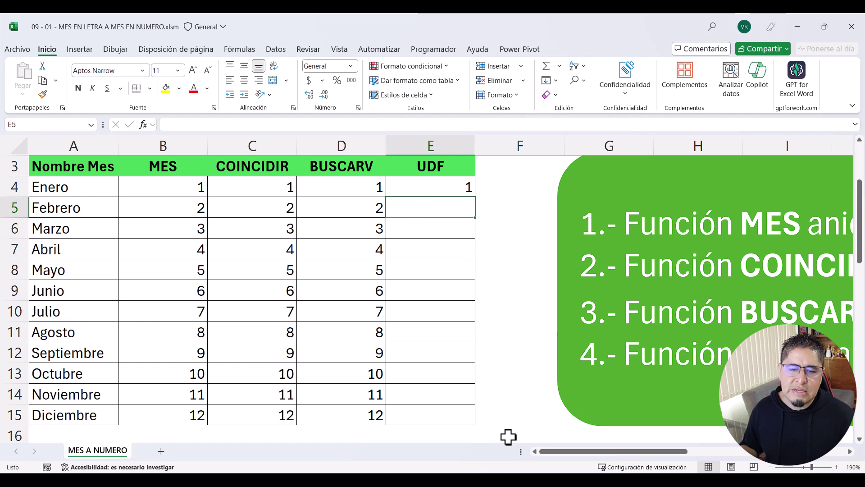
scroll(318, 229, "down", 1)
scroll(338, 251, "down", 1)
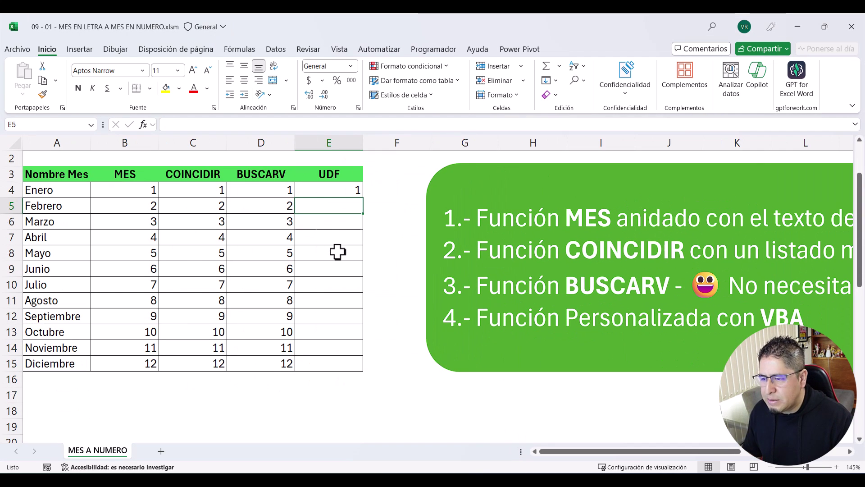
scroll(308, 274, "down", 2)
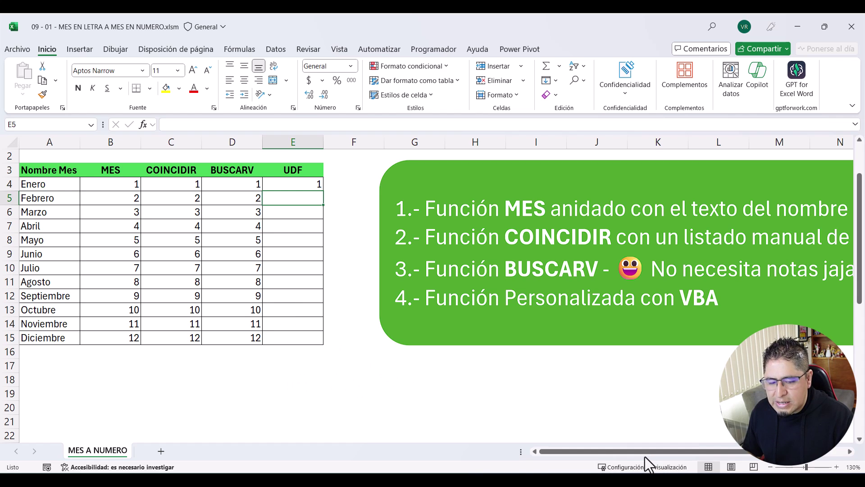
left_click_drag(647, 451, 642, 454)
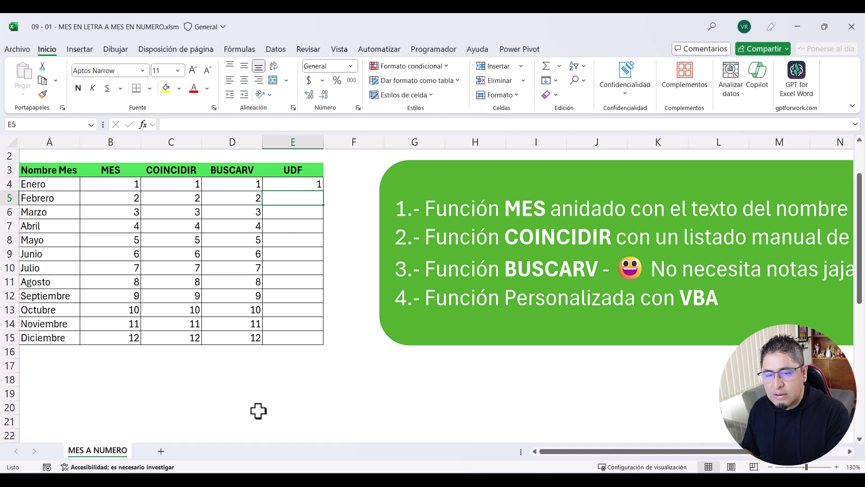
- Open the VBA editor with Alt+F11, review the MesNumero code, and select Módulo1
key("alt+F11")
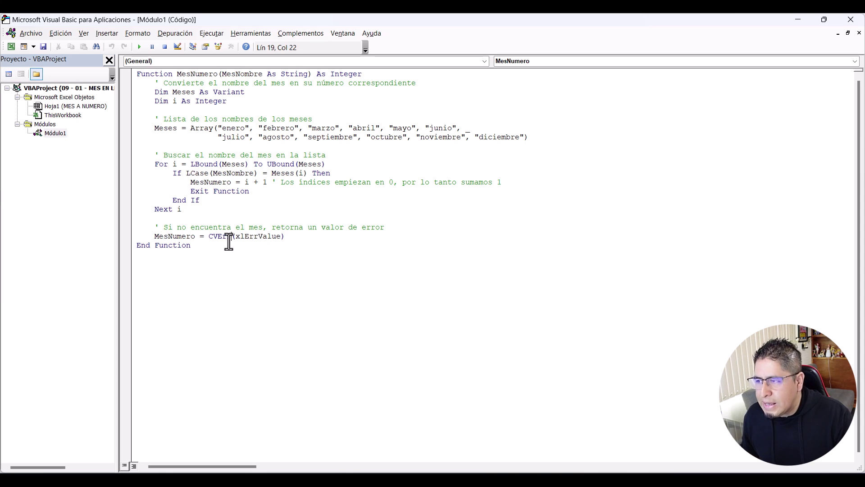
left_click_drag(231, 237, 220, 251)
left_click(215, 253)
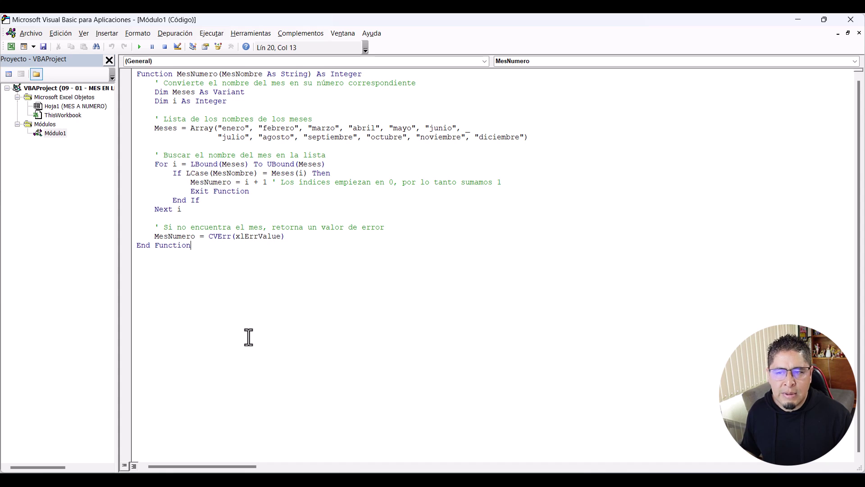
right_click(72, 107)
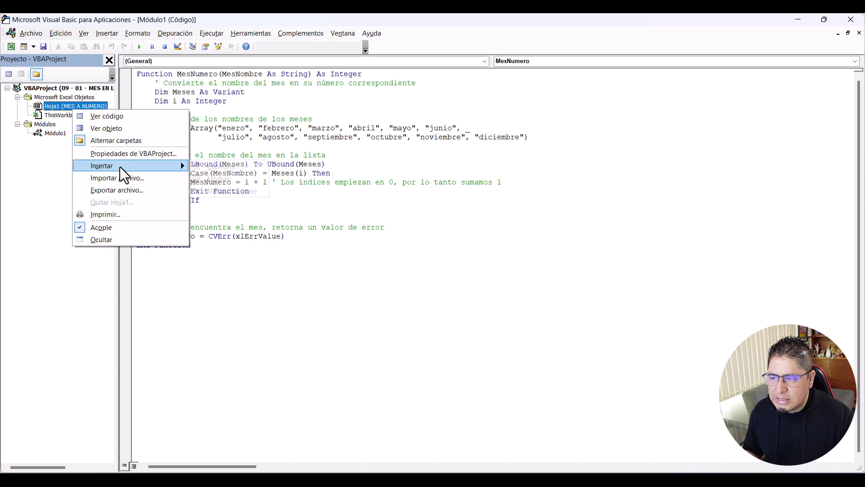
mouse_move(102, 166)
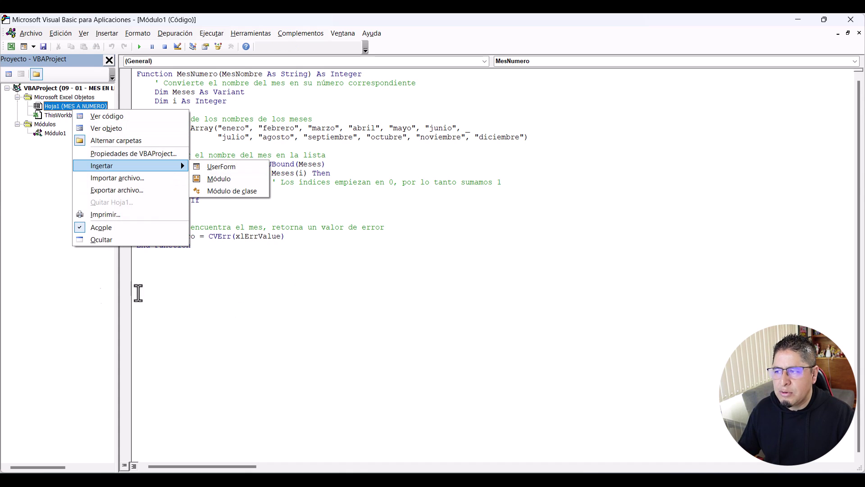
left_click(54, 174)
left_click(61, 134)
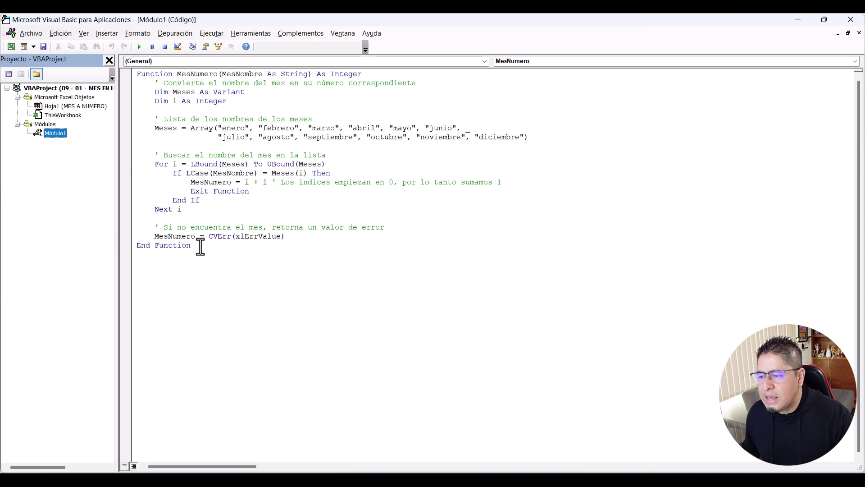
left_click_drag(191, 245, 138, 71)
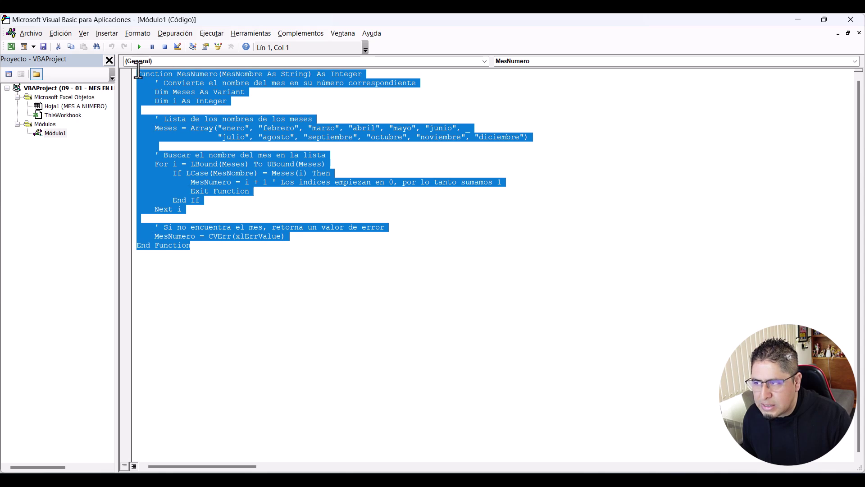
left_click(178, 93)
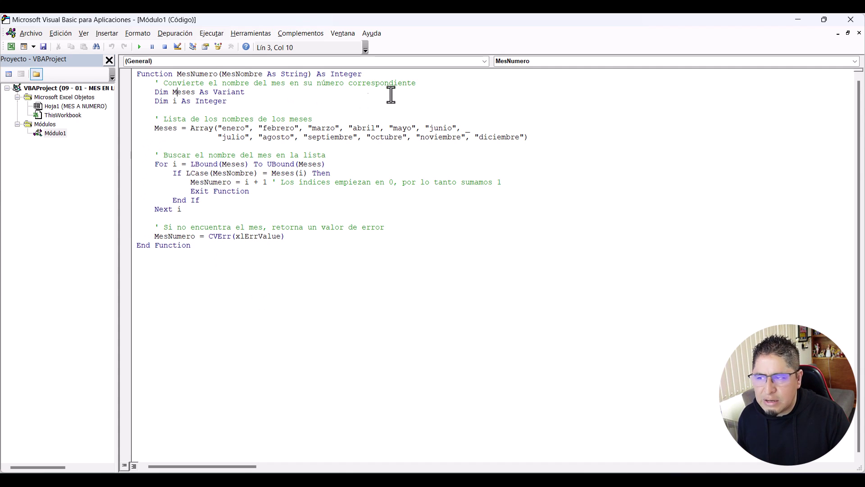
left_click_drag(160, 117, 339, 128)
left_click(346, 112)
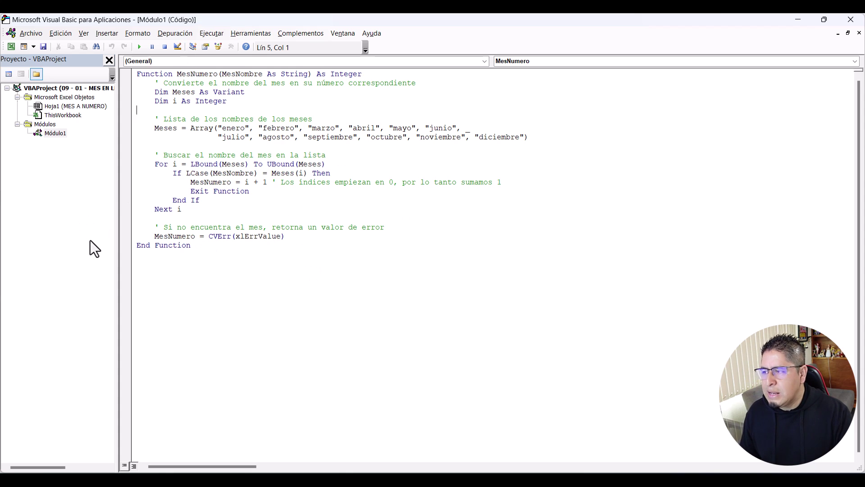
- Return to the worksheet and enter =MesNumero(A5) in E5
left_click(850, 19)
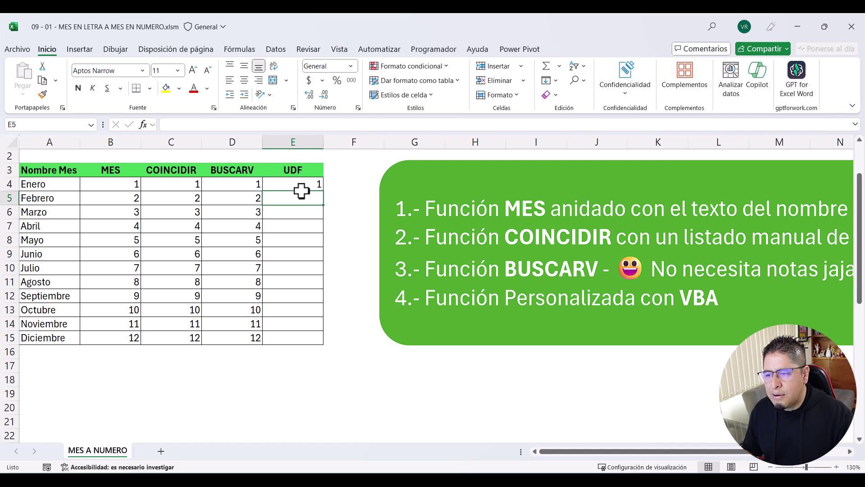
type("=")
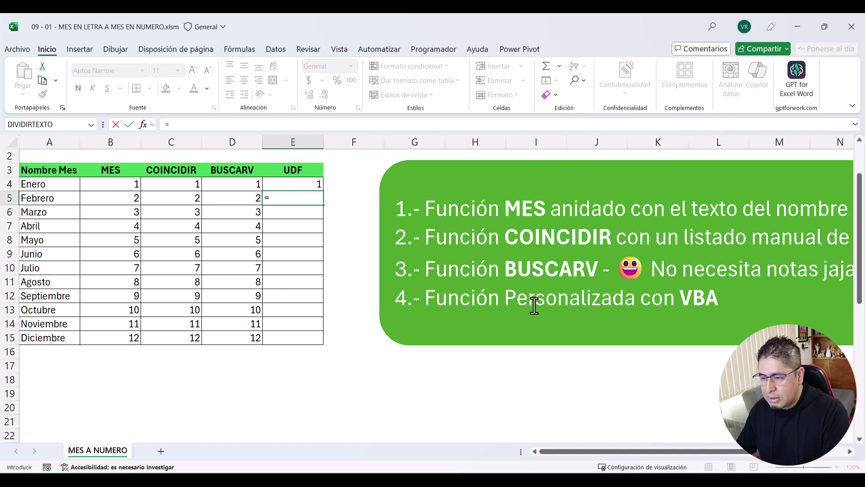
type("mes")
key("Down")
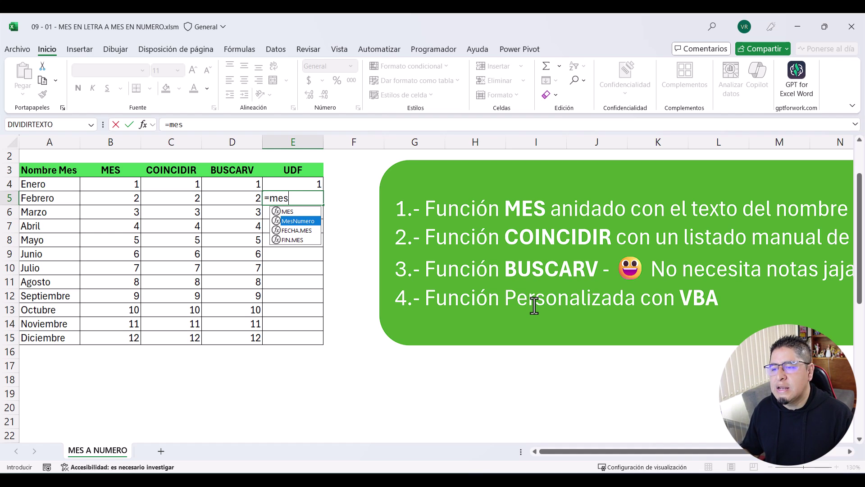
key("Tab")
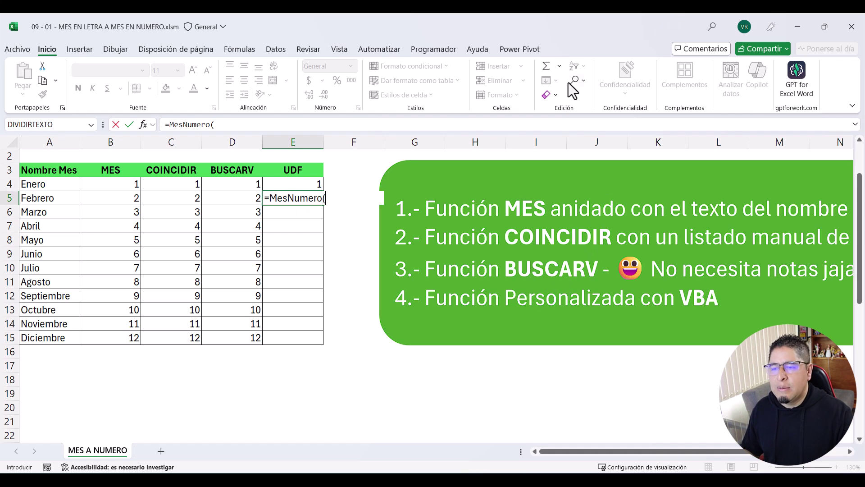
left_click(55, 199)
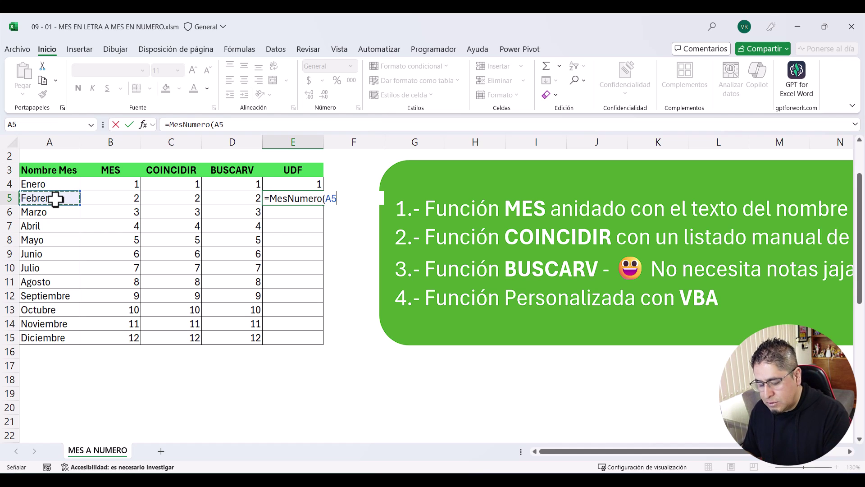
type(")")
key("ctrl+Return")
- Copy E5 and paste it into E6:E15 so every month shows its number
key("ctrl+c")
key("shift+Down")
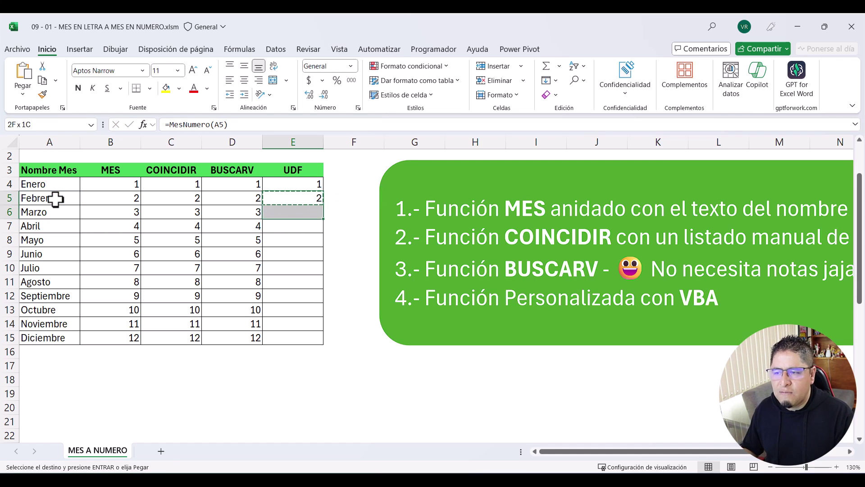
key("shift+Down")
key("shift+Down")
key("shift+Down")
key("shift+Down")
key("shift+Down")
key("shift+Down")
key("Return")
key("Up")
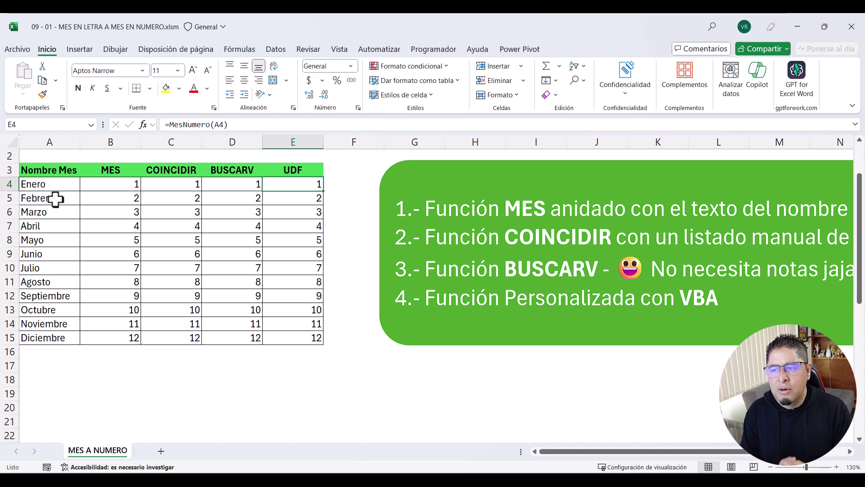
scroll(52, 311, "down", 3)
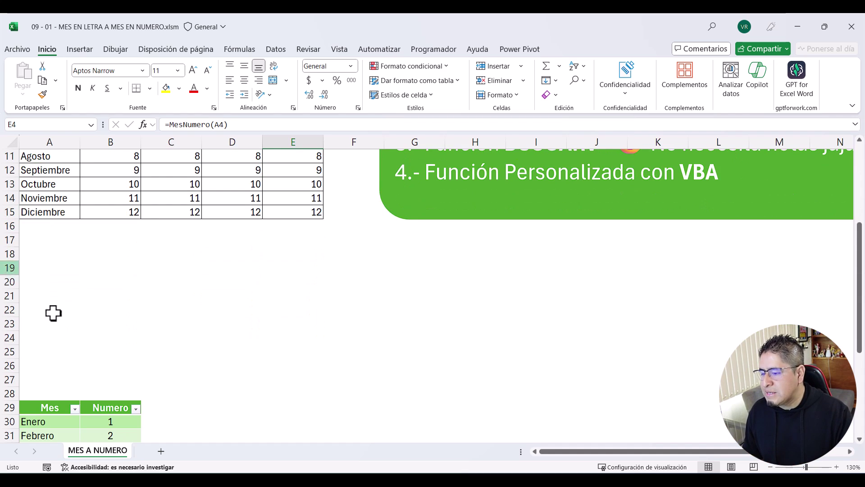
scroll(110, 359, "down", 6)
scroll(180, 302, "up", 9)
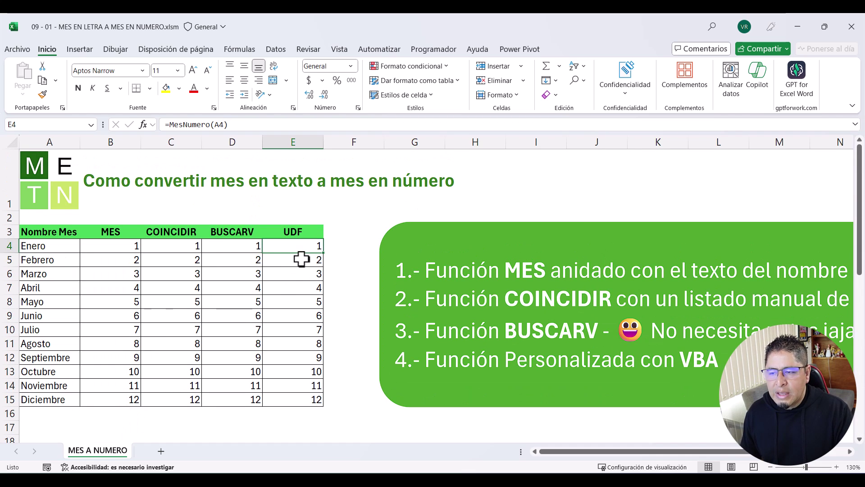